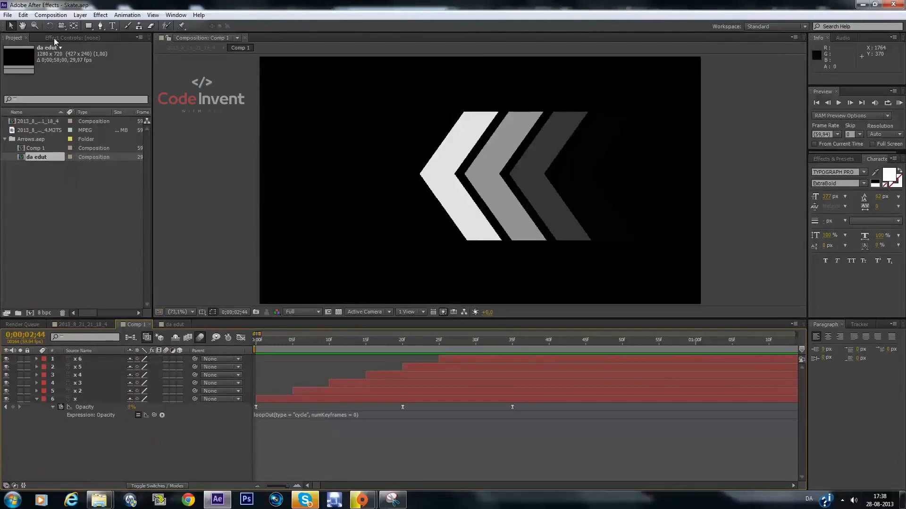
- Create a new, empty project
{"action": "left_click", "coordinate": [7, 14]}
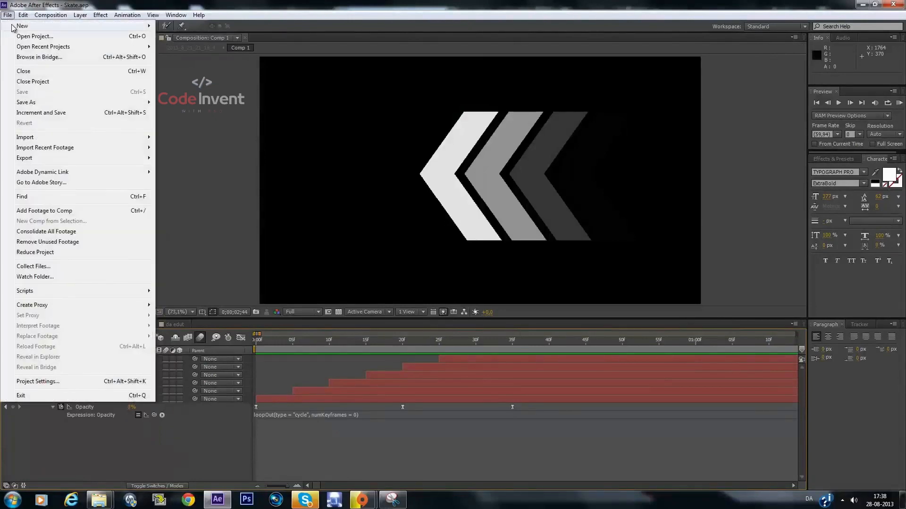
{"action": "mouse_move", "coordinate": [10, 29]}
{"action": "left_click", "coordinate": [180, 26]}
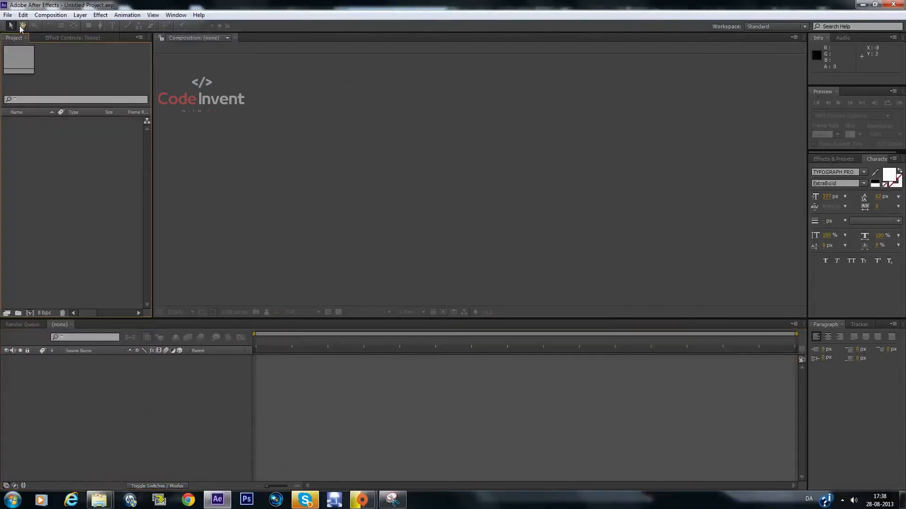
- Create a new composition with a frame rate of 59,94 frames per second, keeping the other settings
{"action": "left_click", "coordinate": [8, 16]}
{"action": "mouse_move", "coordinate": [50, 14]}
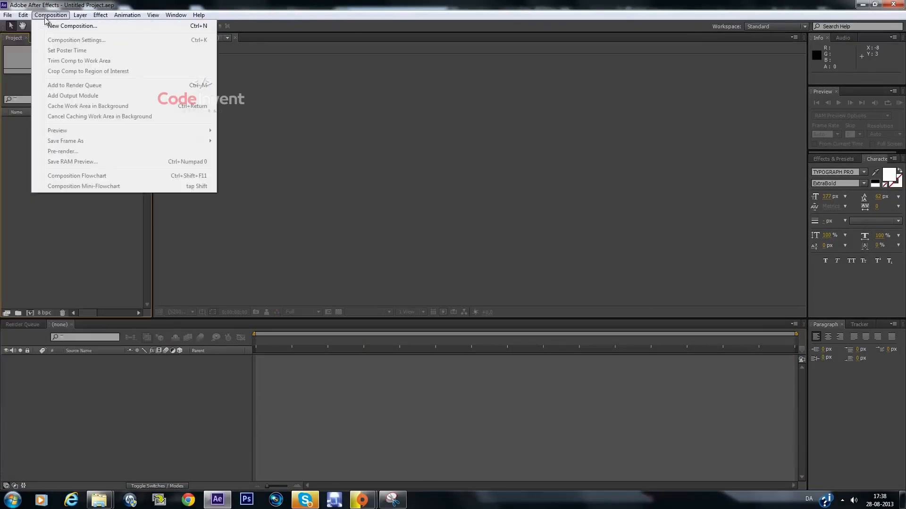
{"action": "left_click", "coordinate": [63, 29]}
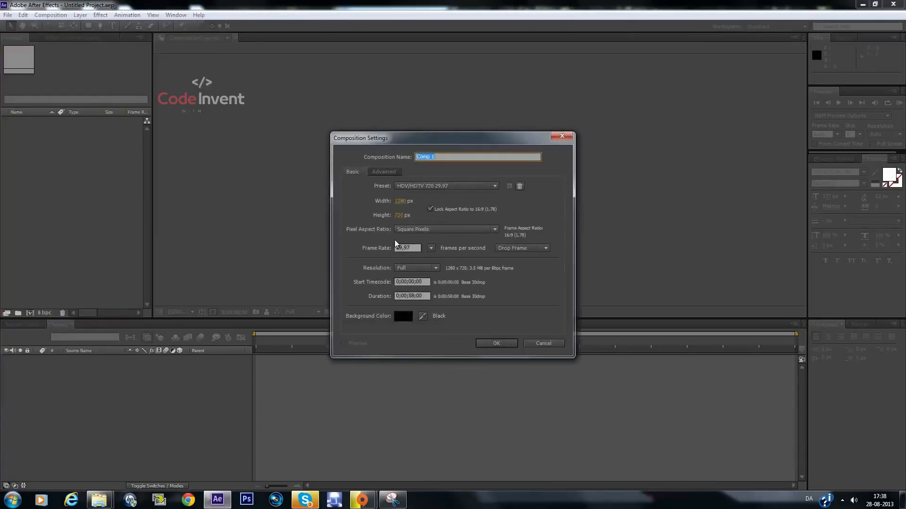
{"action": "left_click", "coordinate": [430, 249]}
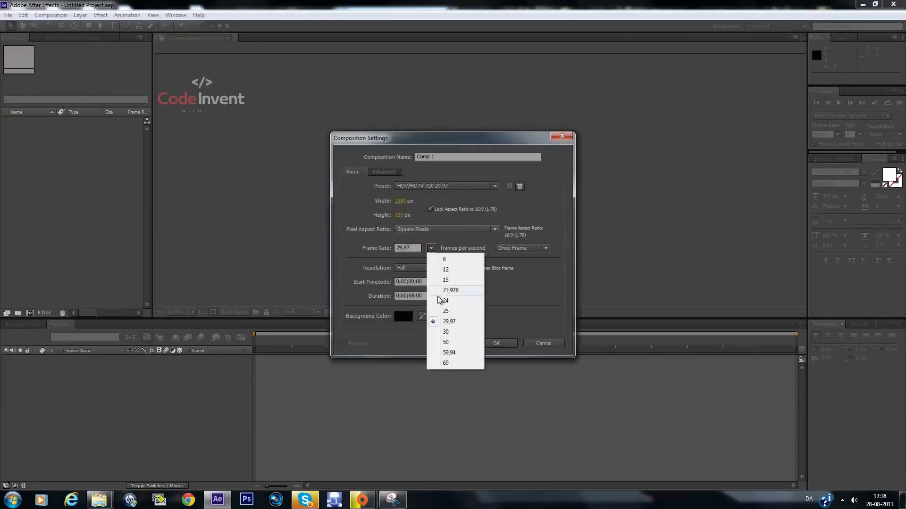
{"action": "left_click", "coordinate": [460, 352]}
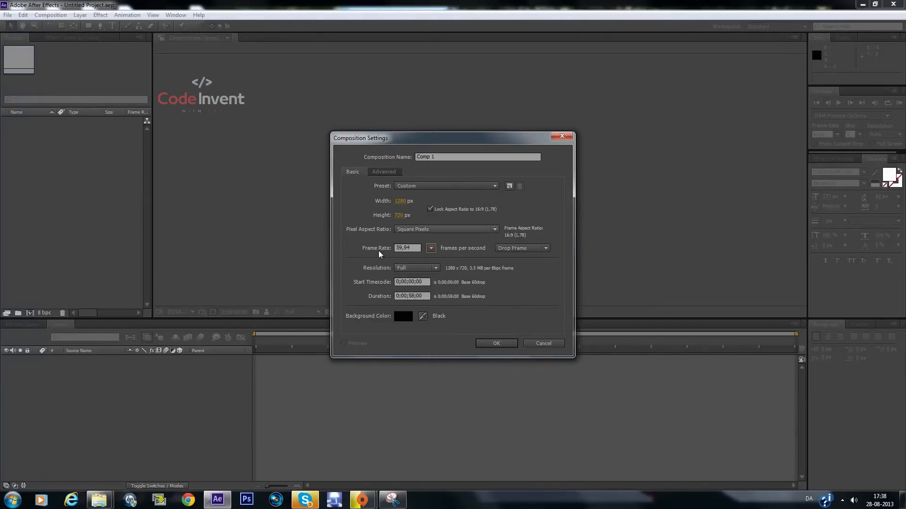
{"action": "left_click", "coordinate": [496, 343]}
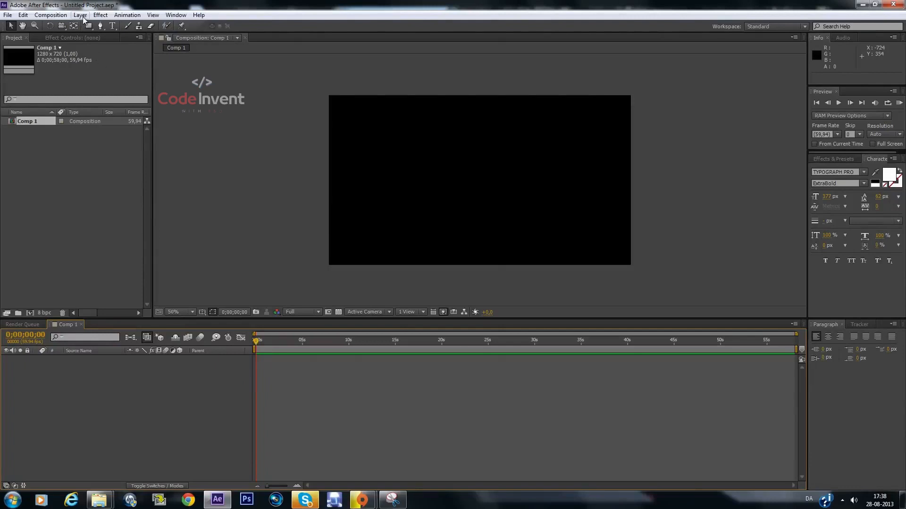
- Add a text layer reading "X" and move it to about the centre of the composition
{"action": "left_click", "coordinate": [112, 27]}
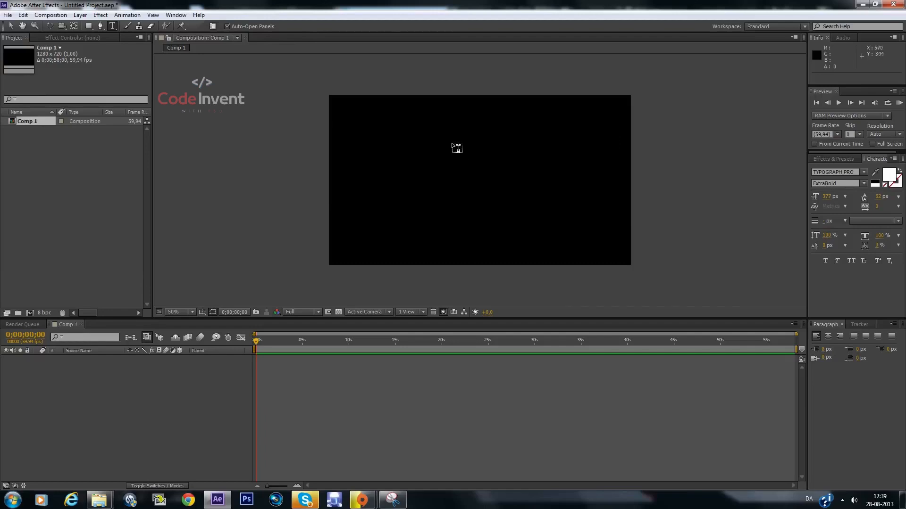
{"action": "left_click", "coordinate": [441, 188]}
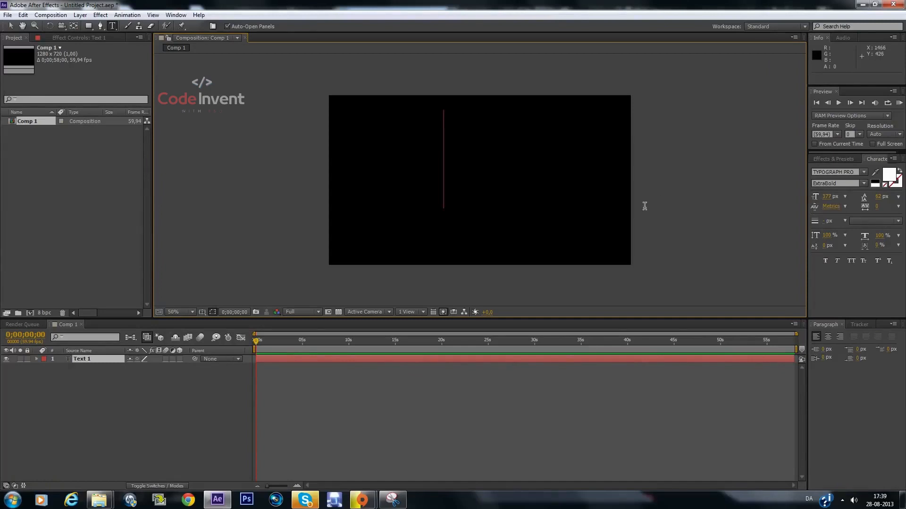
{"action": "type", "text": "X"}
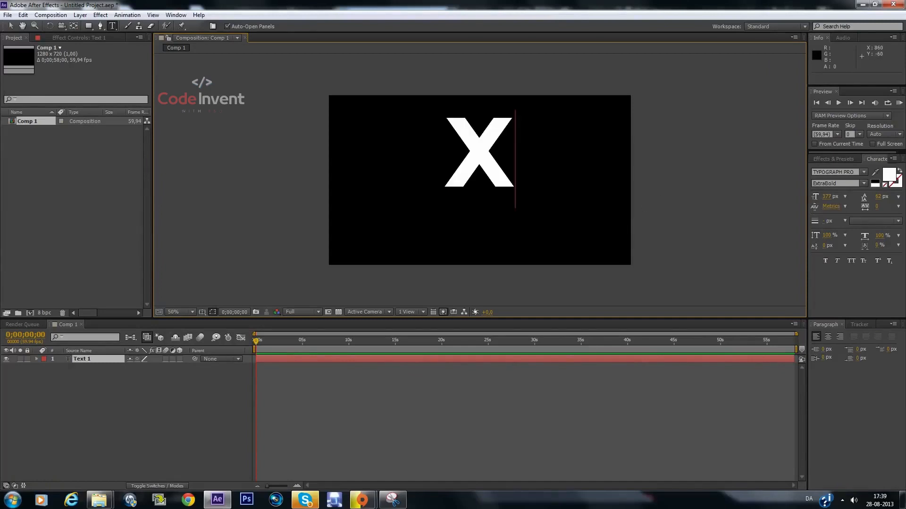
{"action": "left_click", "coordinate": [8, 14]}
{"action": "left_click", "coordinate": [211, 86]}
{"action": "left_click", "coordinate": [11, 26]}
{"action": "left_click_drag", "start_coordinate": [481, 157], "coordinate": [475, 183]}
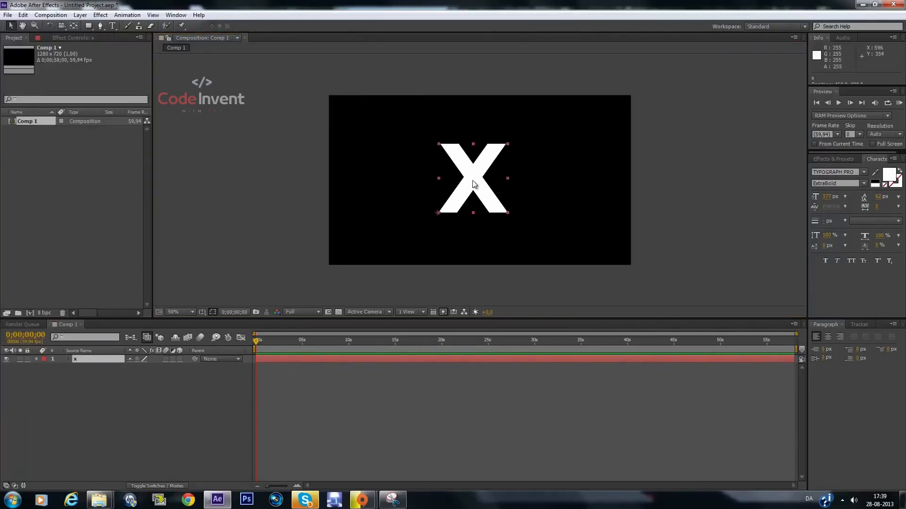
- Draw a closed six-point Pen mask around the right-hand half of the X, leaving a left-pointing arrow
{"action": "left_click", "coordinate": [100, 26]}
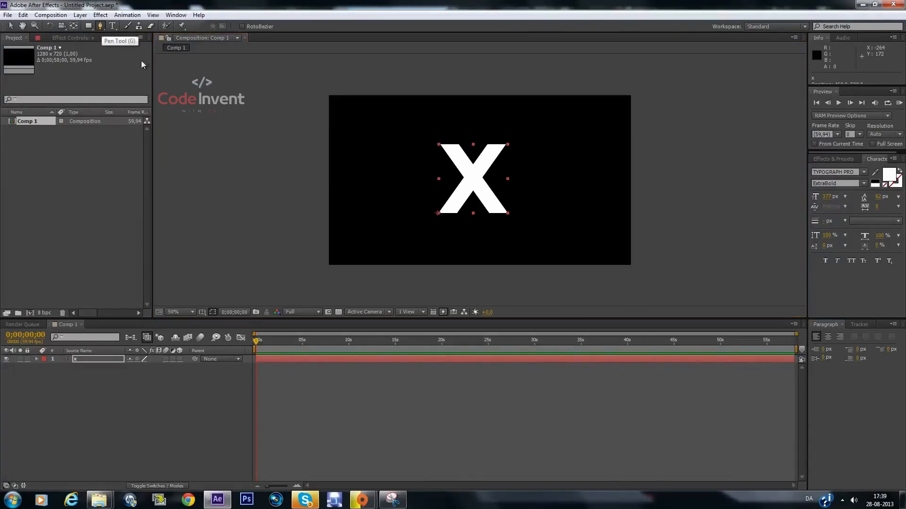
{"action": "scroll", "coordinate": [513, 231], "scroll_direction": "up", "scroll_amount": 1}
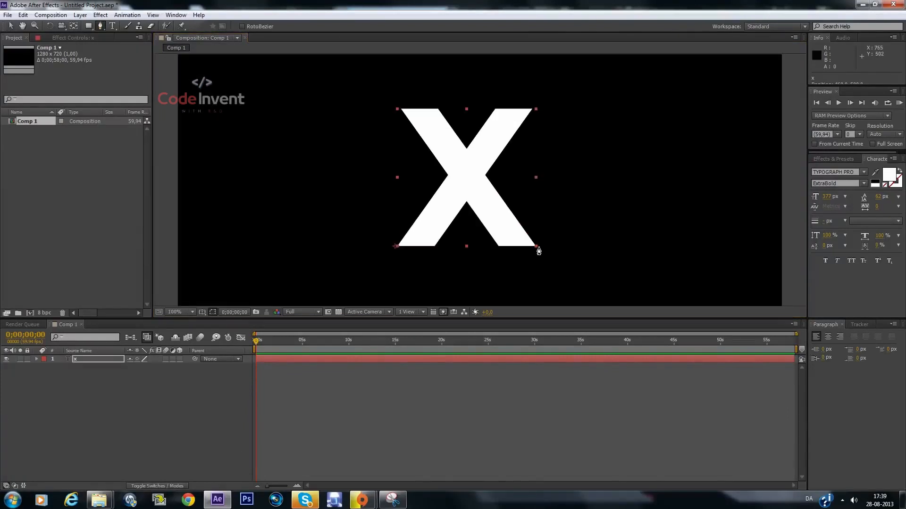
{"action": "left_click", "coordinate": [536, 246]}
{"action": "left_click", "coordinate": [498, 245]}
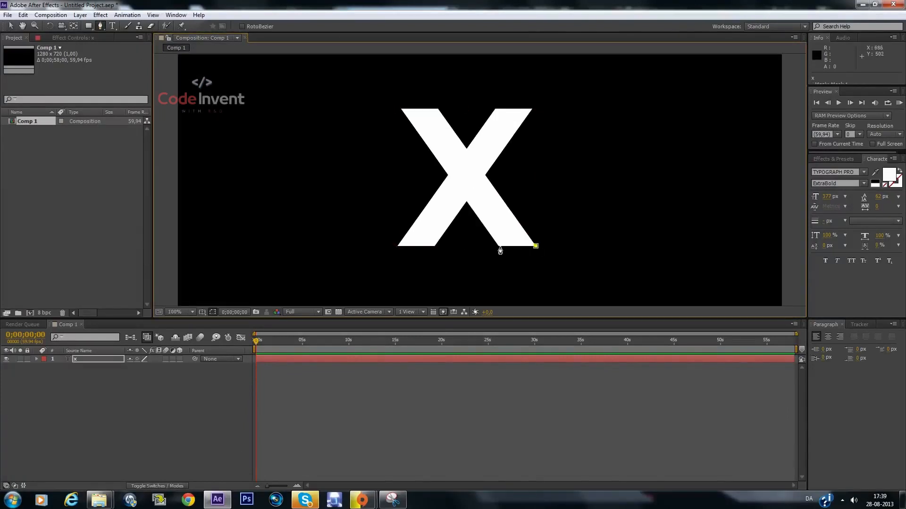
{"action": "left_click", "coordinate": [446, 175]}
{"action": "left_click", "coordinate": [494, 108]}
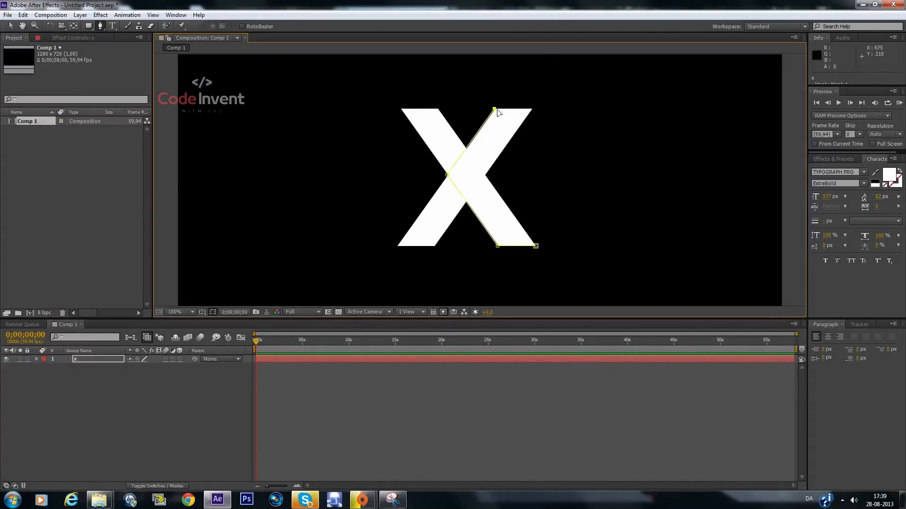
{"action": "left_click", "coordinate": [531, 109]}
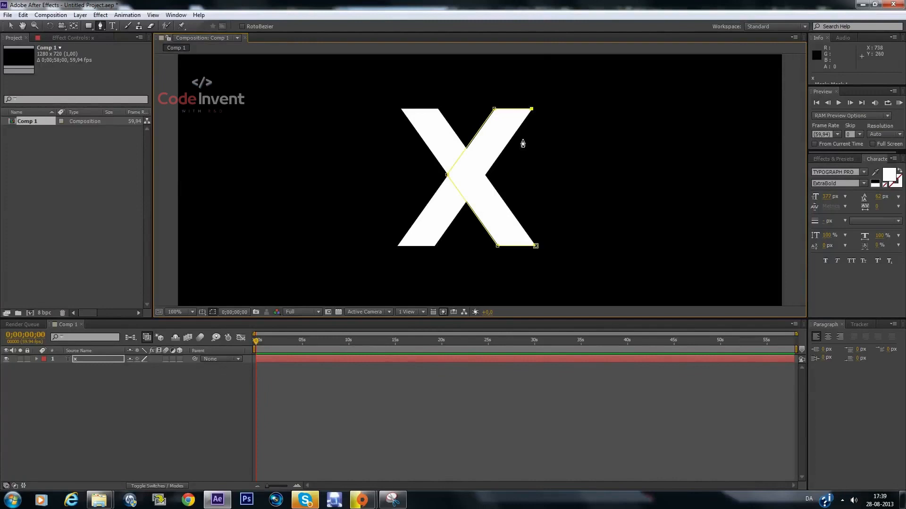
{"action": "left_click", "coordinate": [485, 174]}
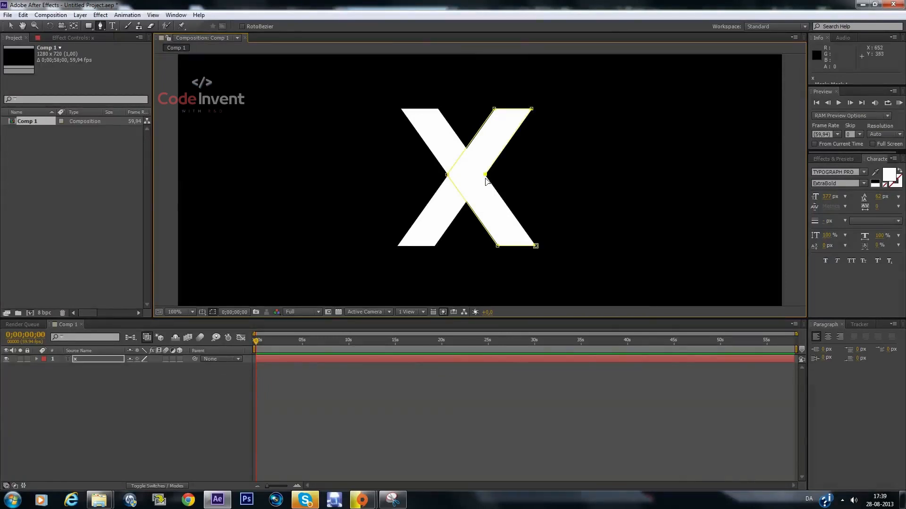
{"action": "left_click", "coordinate": [536, 246]}
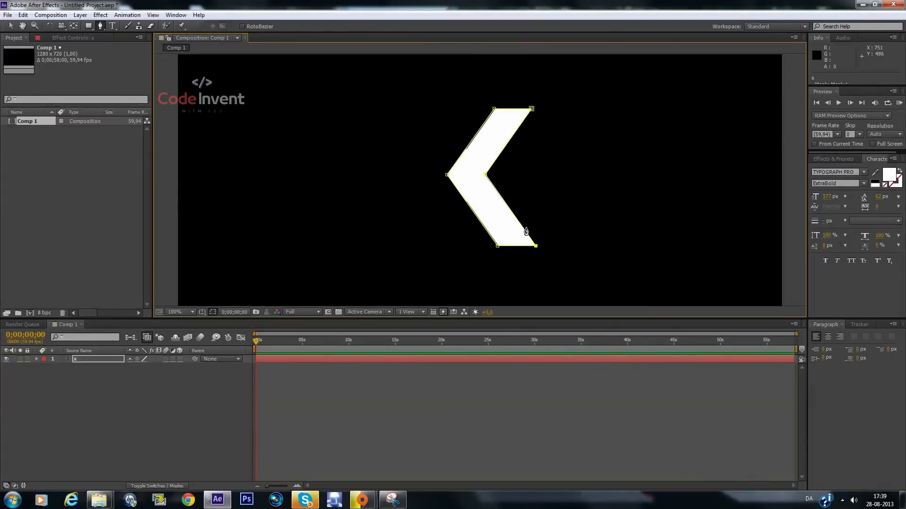
{"action": "key", "text": "period"}
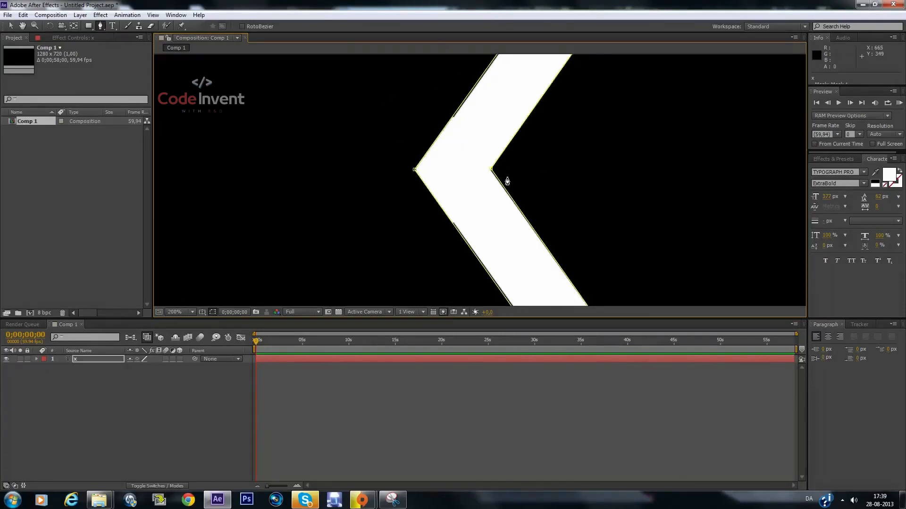
{"action": "key", "text": "comma"}
{"action": "left_click", "coordinate": [374, 392]}
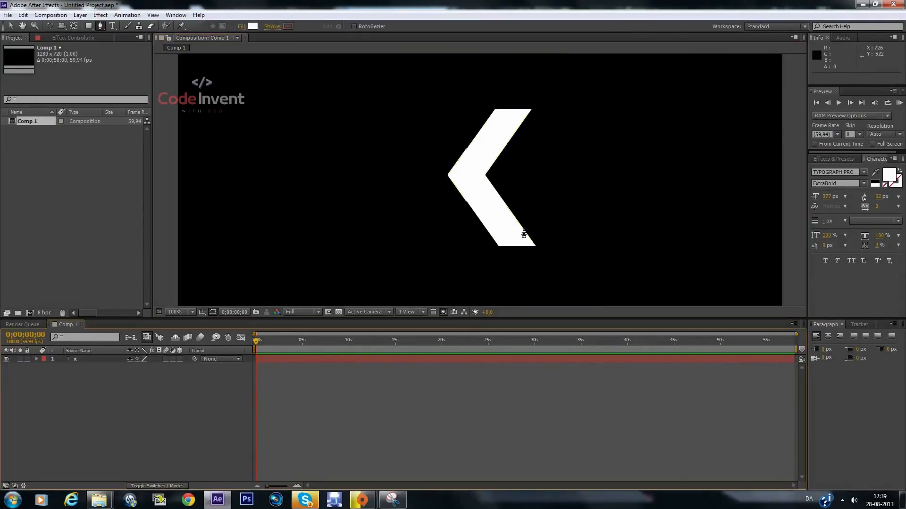
- Move the masked arrow close to the right edge of the composition
{"action": "key", "text": "period"}
{"action": "key", "text": "period"}
{"action": "key", "text": "comma"}
{"action": "key", "text": "comma"}
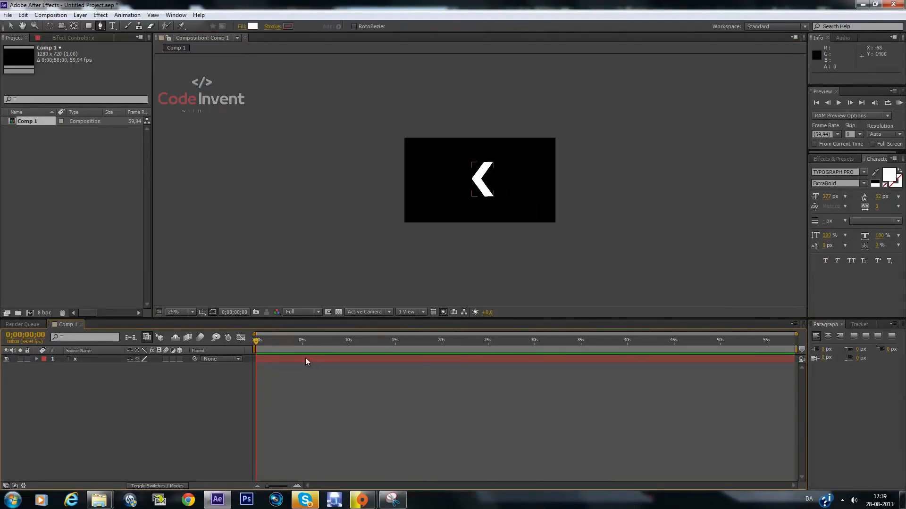
{"action": "left_click", "coordinate": [305, 358]}
{"action": "key", "text": "period"}
{"action": "key", "text": "comma"}
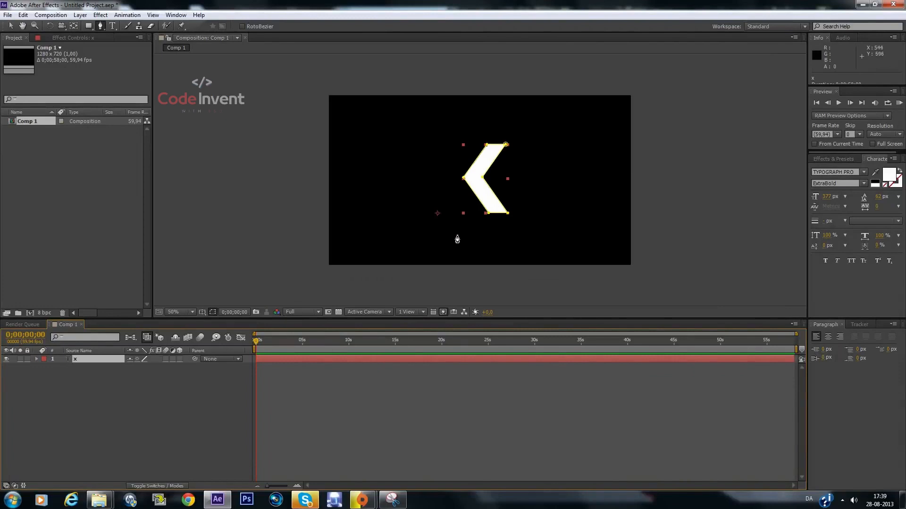
{"action": "left_click", "coordinate": [10, 26]}
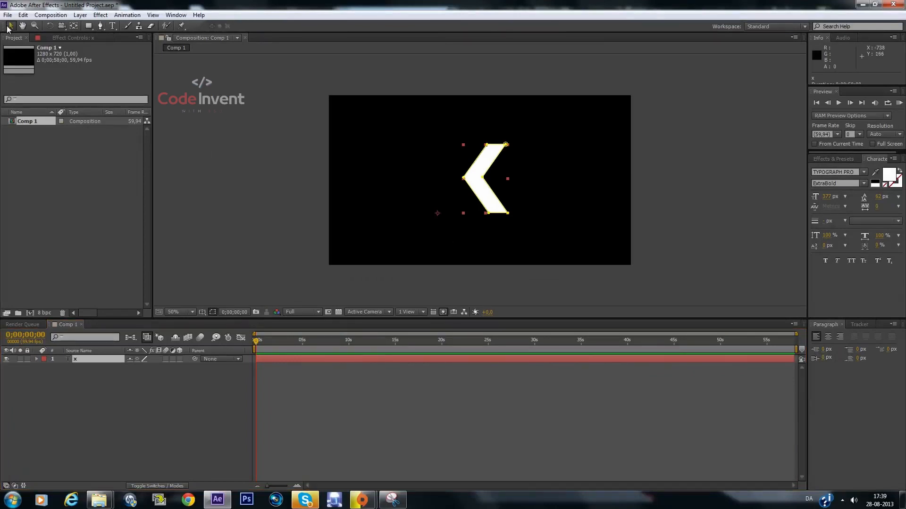
{"action": "left_click_drag", "start_coordinate": [480, 186], "coordinate": [584, 189]}
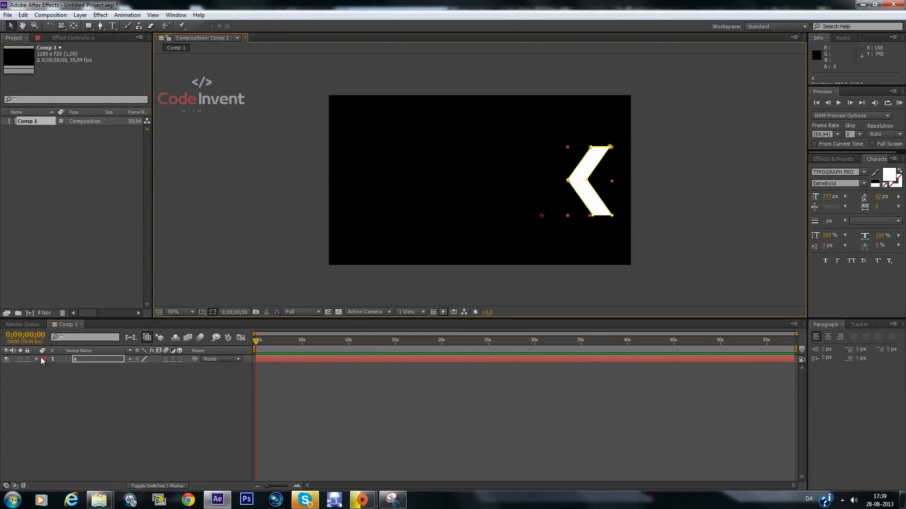
{"action": "left_click", "coordinate": [41, 359]}
{"action": "left_click", "coordinate": [76, 398]}
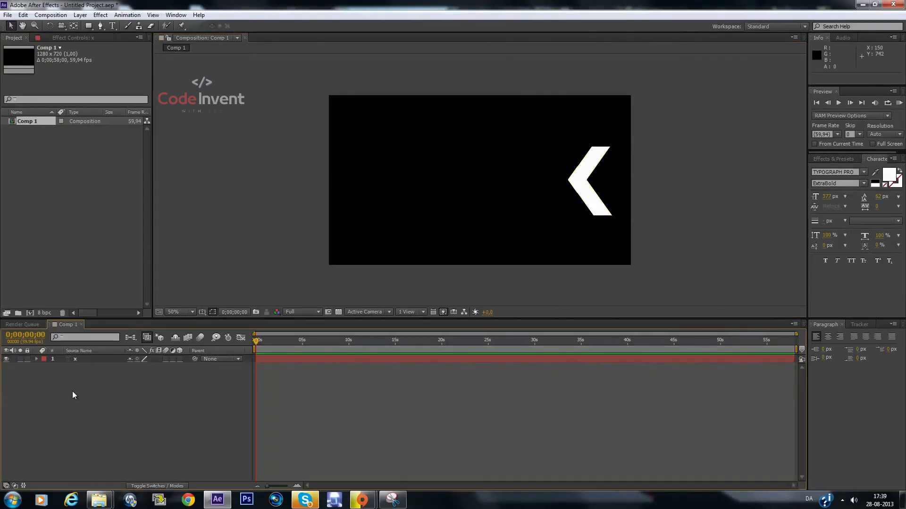
- Start the arrow layer's opacity animation with a 100% keyframe at frame 0
{"action": "left_click", "coordinate": [85, 359]}
{"action": "left_click", "coordinate": [82, 359]}
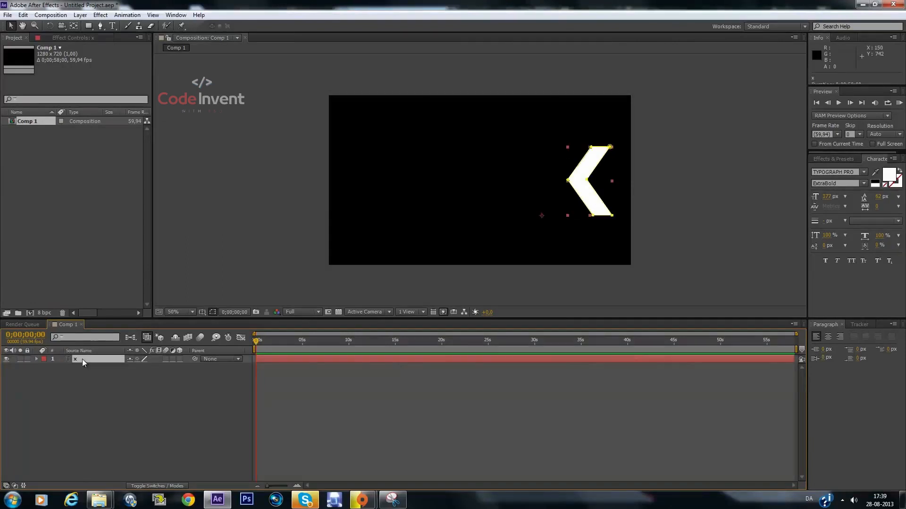
{"action": "key", "text": "t"}
{"action": "left_click", "coordinate": [297, 485]}
{"action": "left_click", "coordinate": [296, 485]}
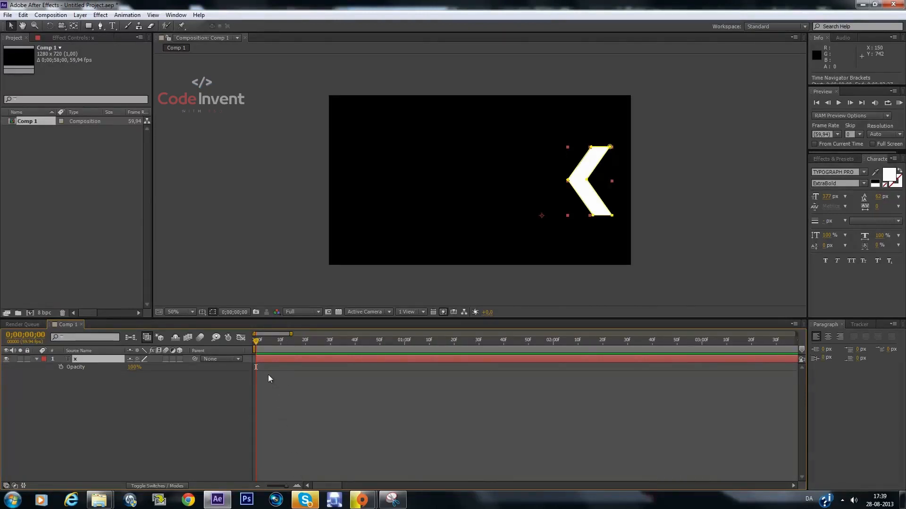
{"action": "left_click", "coordinate": [61, 369]}
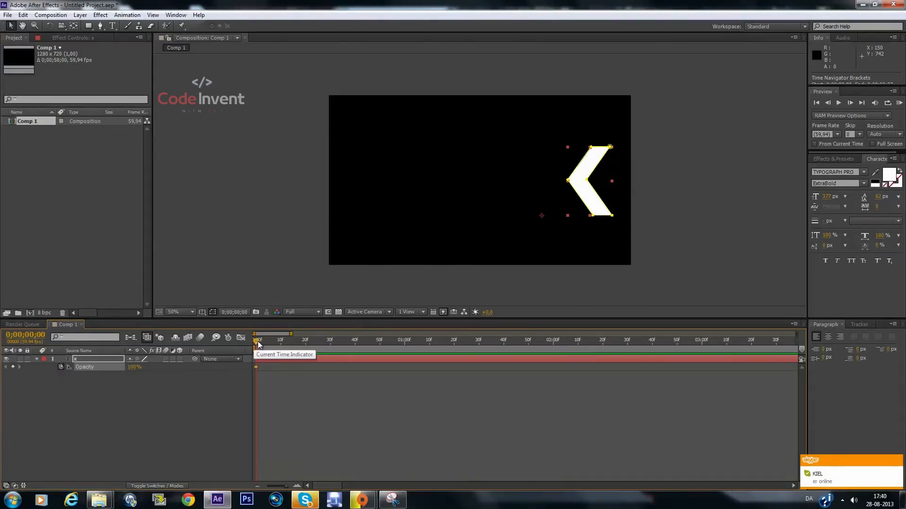
- Add an opacity keyframe of 0% to the arrow layer at frame 20
{"action": "left_click_drag", "start_coordinate": [256, 342], "coordinate": [305, 348]}
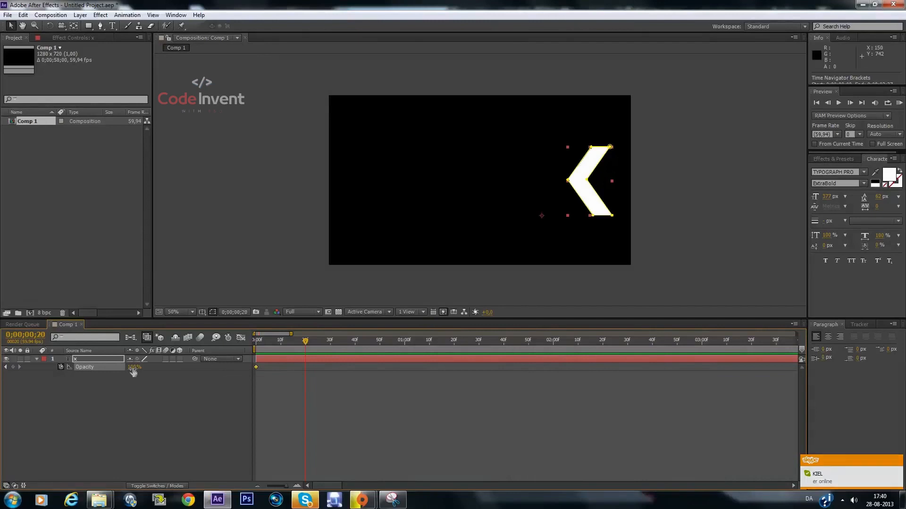
{"action": "left_click_drag", "start_coordinate": [133, 371], "coordinate": [177, 371]}
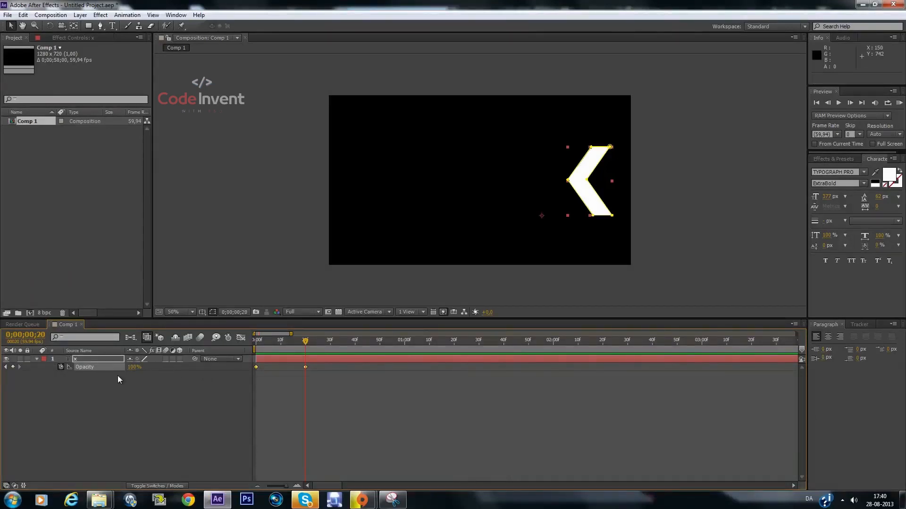
{"action": "left_click_drag", "start_coordinate": [133, 367], "coordinate": [40, 380]}
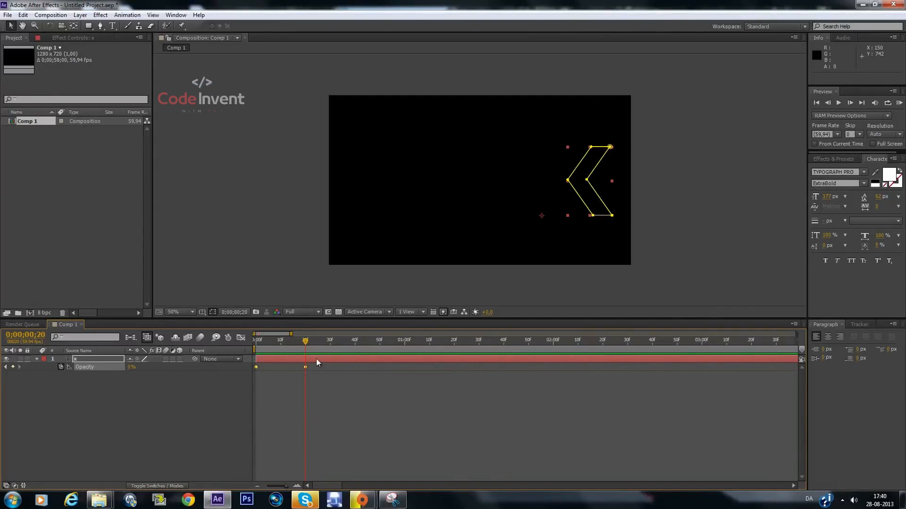
{"action": "left_click_drag", "start_coordinate": [306, 342], "coordinate": [279, 343]}
{"action": "left_click_drag", "start_coordinate": [126, 366], "coordinate": [189, 361]}
{"action": "left_click", "coordinate": [252, 353]}
{"action": "left_click_drag", "start_coordinate": [256, 341], "coordinate": [307, 349]}
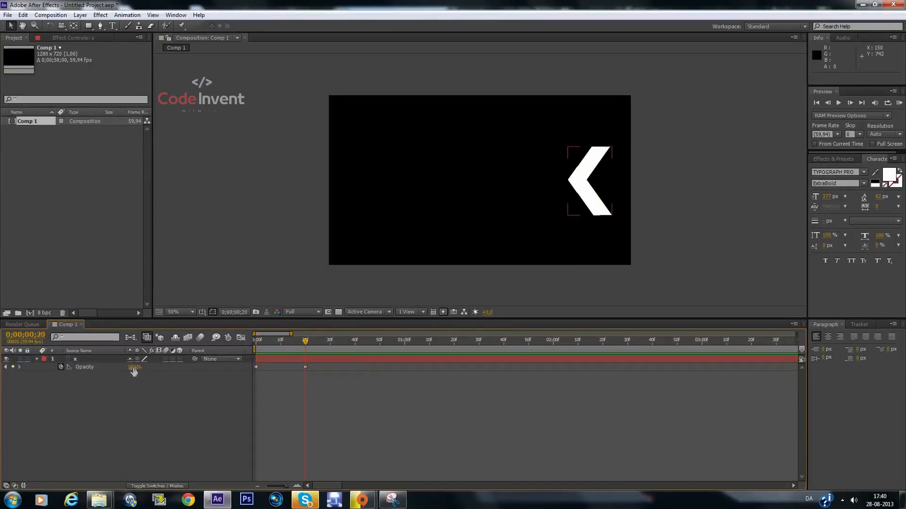
{"action": "left_click_drag", "start_coordinate": [133, 368], "coordinate": [81, 372]}
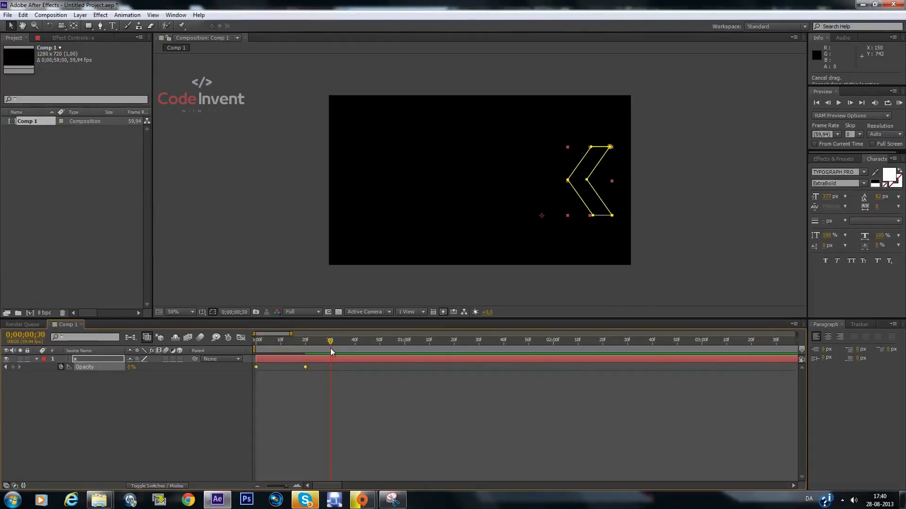
- Add a 0% opacity keyframe to the arrow layer at frame 35
{"action": "left_click_drag", "start_coordinate": [338, 352], "coordinate": [342, 353]}
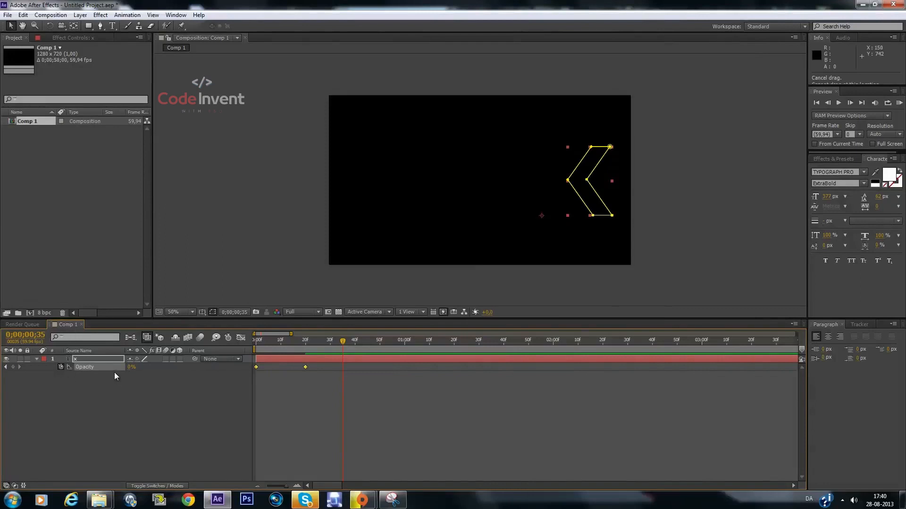
{"action": "left_click", "coordinate": [179, 393]}
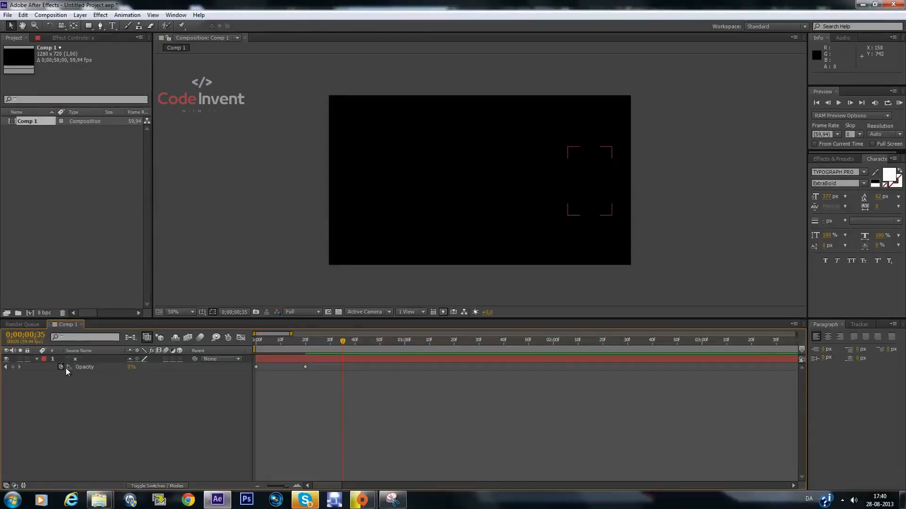
{"action": "left_click", "coordinate": [13, 368]}
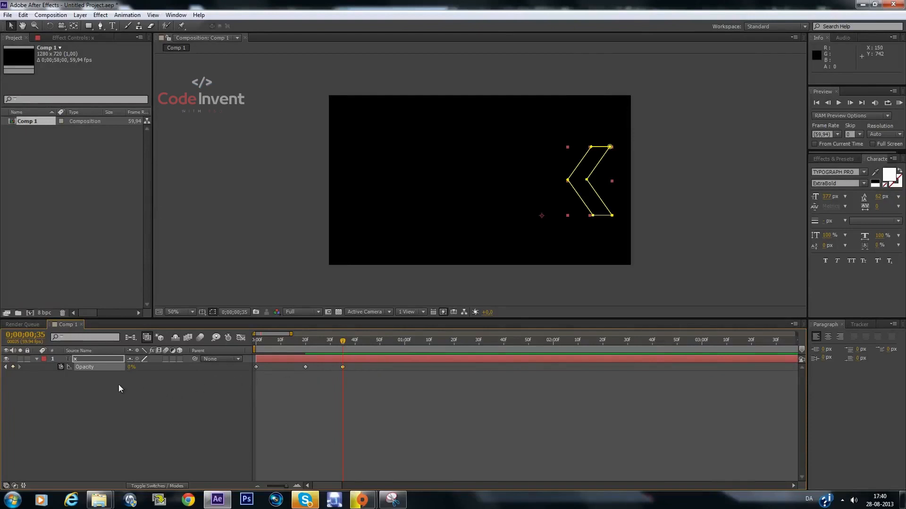
- Add the expression loopOut(type = "cycle", numKeyframes = 0) to the arrow layer's opacity
{"action": "left_click", "coordinate": [61, 367], "text": "alt"}
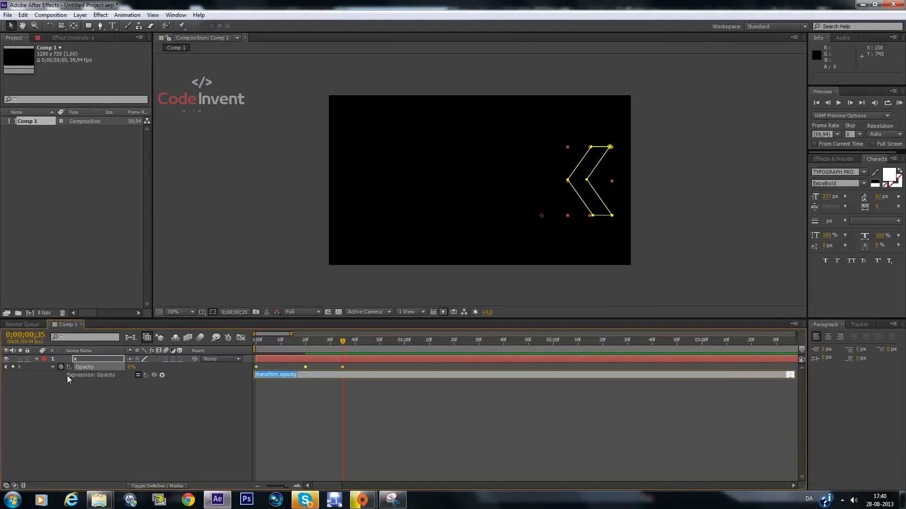
{"action": "left_click", "coordinate": [162, 374]}
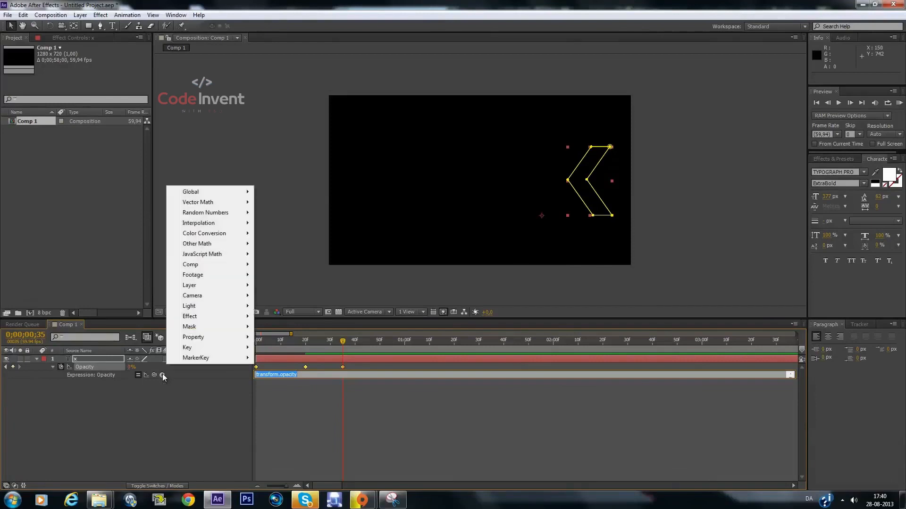
{"action": "mouse_move", "coordinate": [194, 343]}
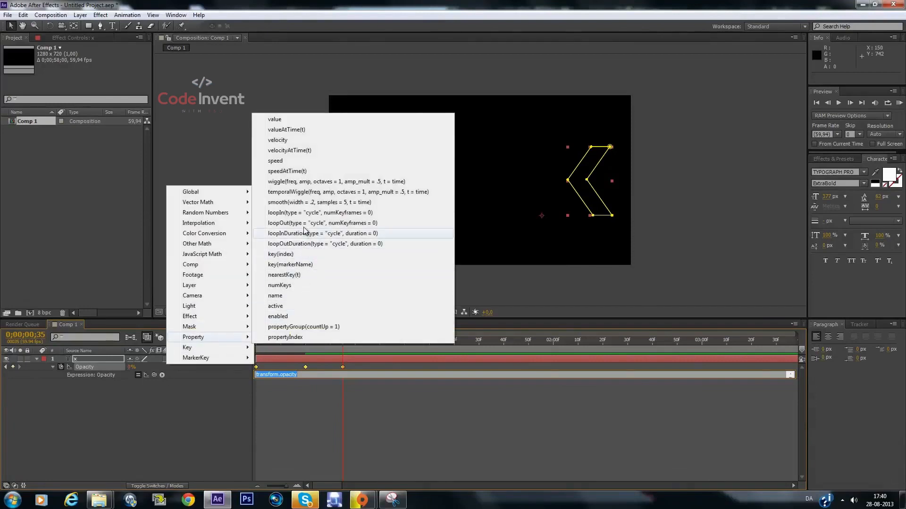
{"action": "left_click", "coordinate": [311, 223]}
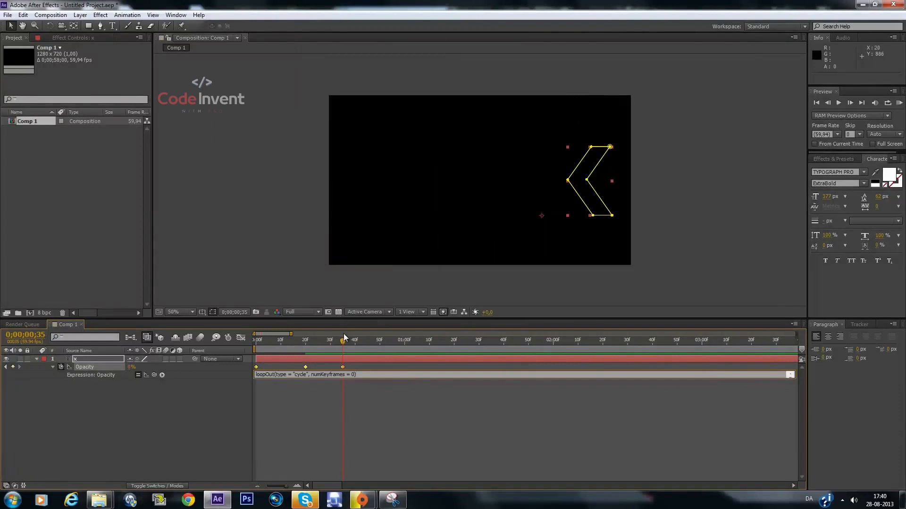
{"action": "left_click_drag", "start_coordinate": [344, 335], "coordinate": [360, 360]}
{"action": "key", "text": "ctrl+z"}
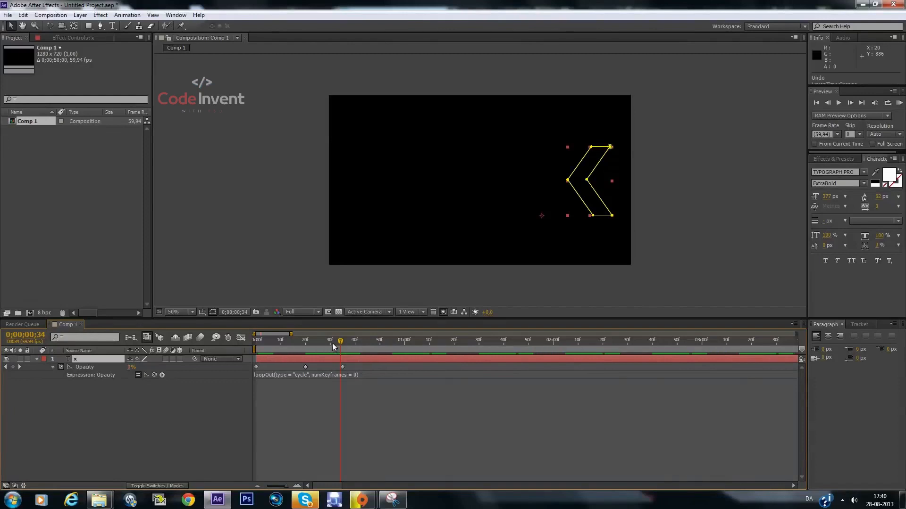
- Set the arrow layer's opacity keyframe at frame 0 to 100% and check the fade across the keyframes
{"action": "left_click_drag", "start_coordinate": [340, 343], "coordinate": [257, 375]}
{"action": "left_click", "coordinate": [256, 375]}
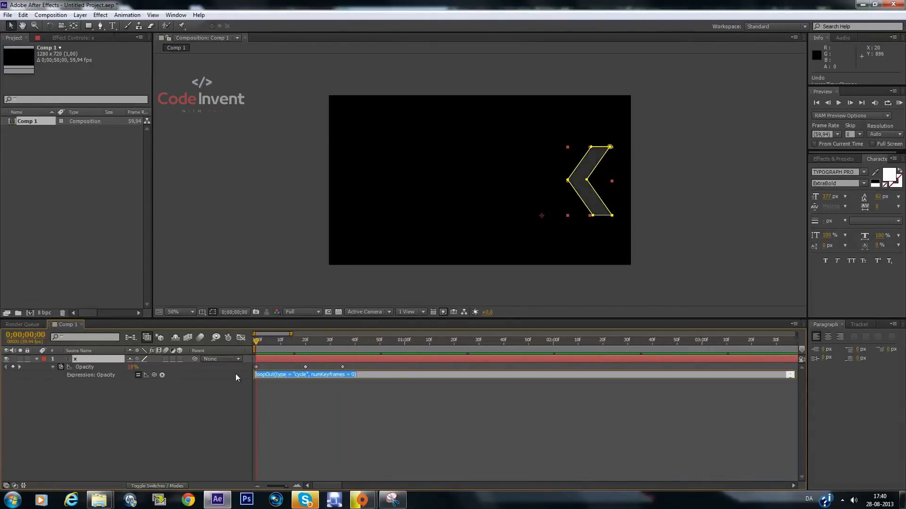
{"action": "left_click", "coordinate": [128, 375]}
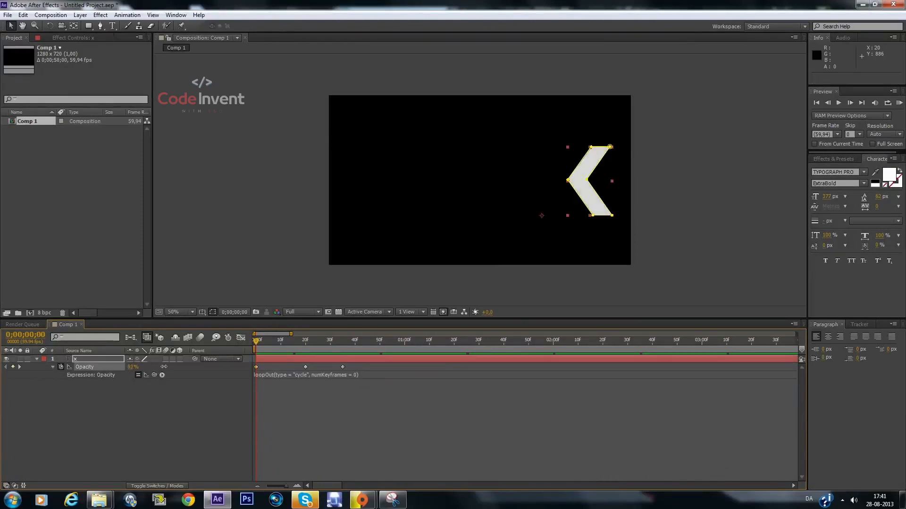
{"action": "left_click_drag", "start_coordinate": [261, 343], "coordinate": [339, 360]}
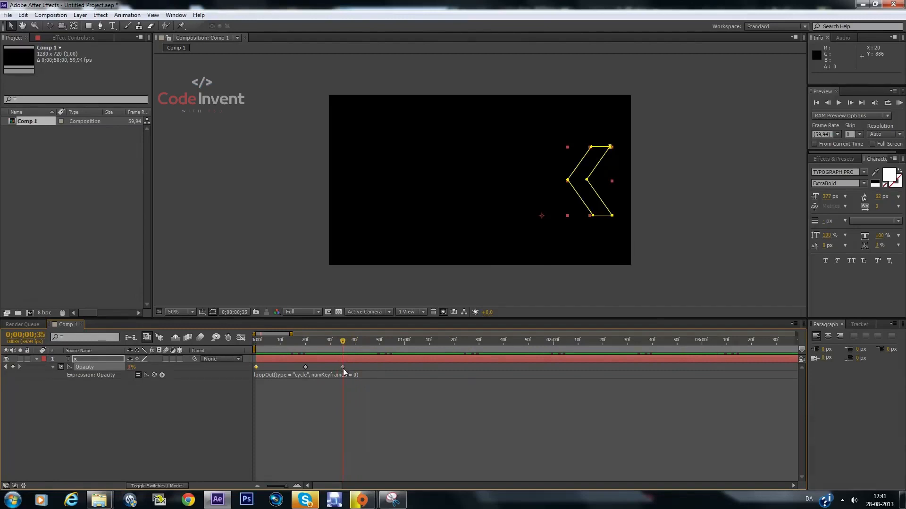
{"action": "left_click_drag", "start_coordinate": [345, 339], "coordinate": [300, 374]}
{"action": "left_click_drag", "start_coordinate": [273, 382], "coordinate": [250, 383]}
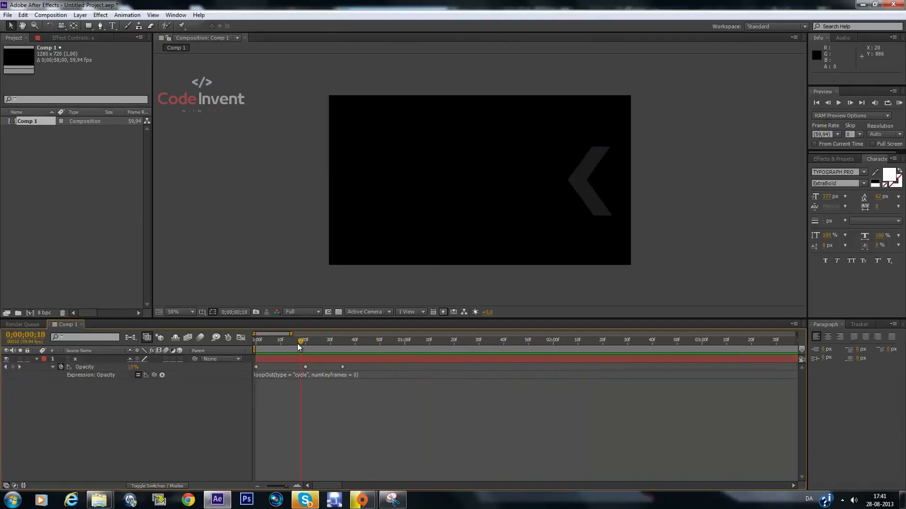
{"action": "left_click_drag", "start_coordinate": [298, 343], "coordinate": [250, 358]}
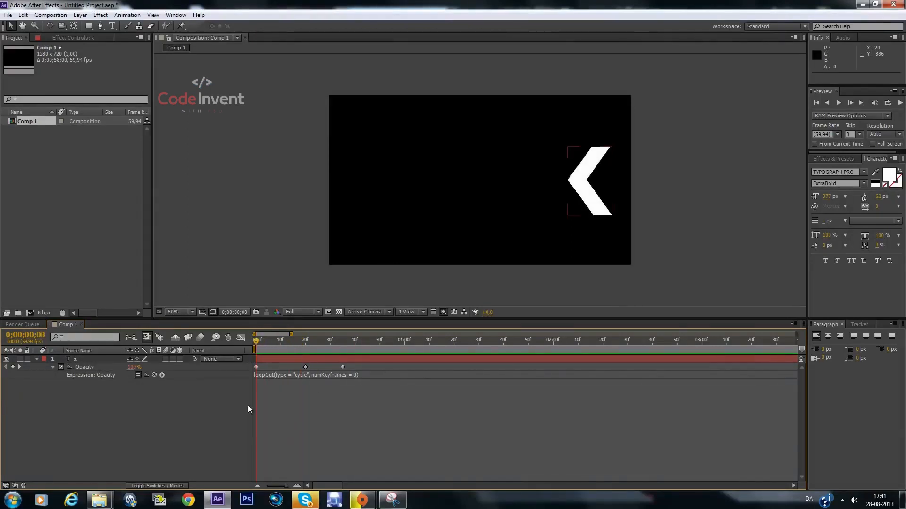
- Apply Easy Ease to all three opacity keyframes of the arrow layer
{"action": "left_click", "coordinate": [364, 366]}
{"action": "left_click", "coordinate": [358, 383]}
{"action": "left_click_drag", "start_coordinate": [360, 384], "coordinate": [256, 367]}
{"action": "right_click", "coordinate": [256, 366]}
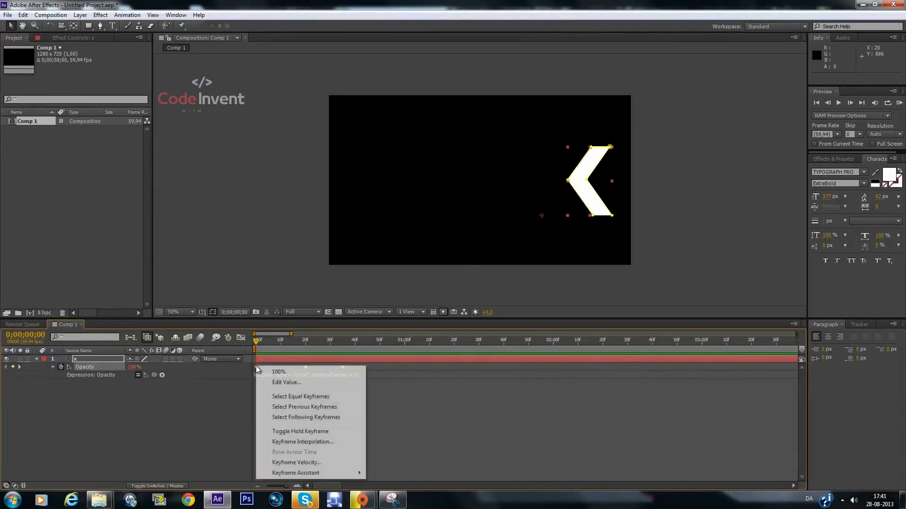
{"action": "mouse_move", "coordinate": [302, 473]}
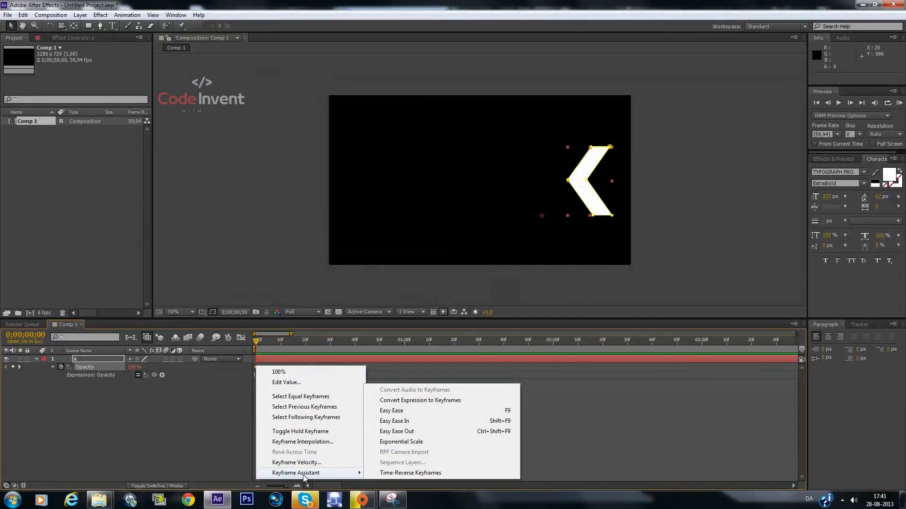
{"action": "left_click", "coordinate": [411, 411]}
{"action": "left_click_drag", "start_coordinate": [265, 344], "coordinate": [271, 366]}
{"action": "left_click_drag", "start_coordinate": [256, 367], "coordinate": [254, 367]}
{"action": "key", "text": "ctrl+z"}
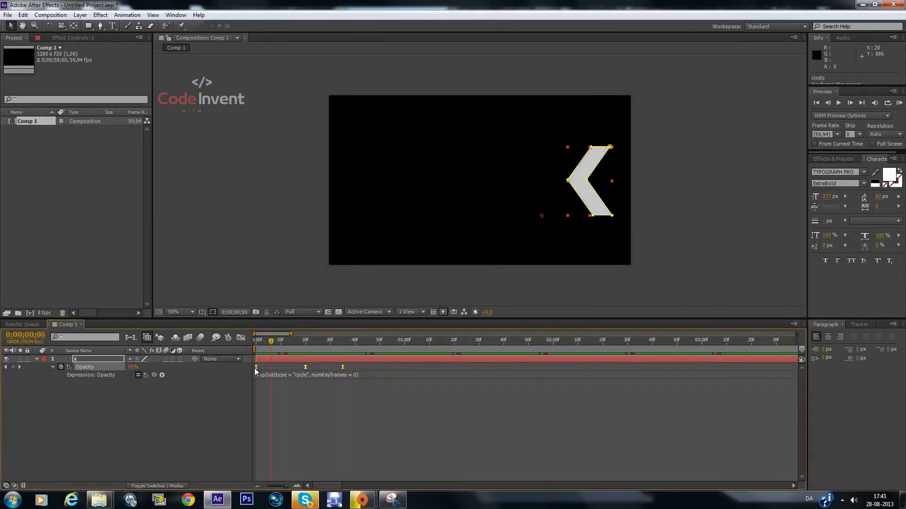
- Duplicate the arrow layer and shift the copy in time so that it starts at frame 5
{"action": "left_click", "coordinate": [263, 346]}
{"action": "left_click_drag", "start_coordinate": [264, 348], "coordinate": [248, 355]}
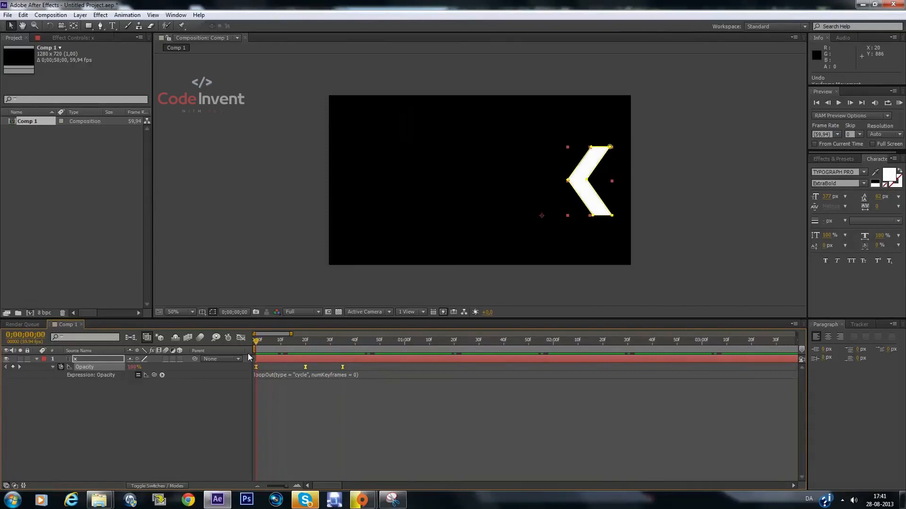
{"action": "left_click", "coordinate": [297, 486]}
{"action": "left_click", "coordinate": [297, 486]}
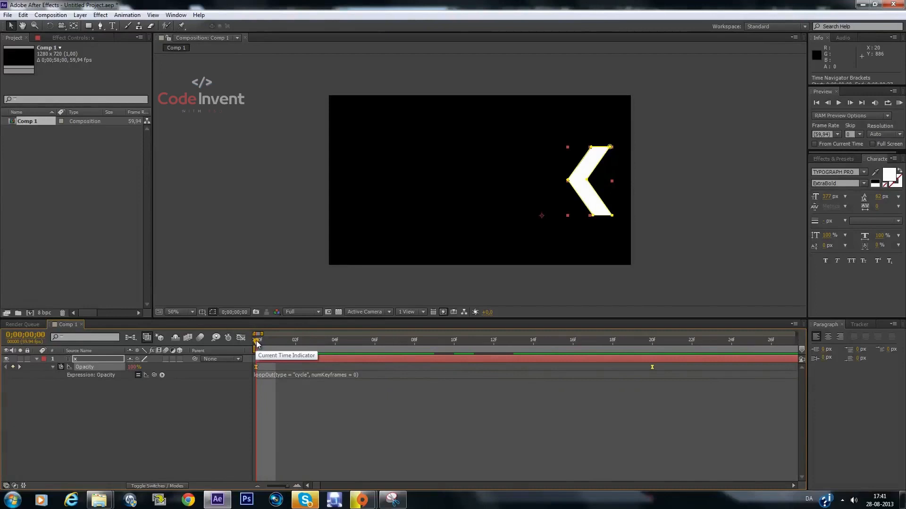
{"action": "left_click", "coordinate": [297, 486]}
{"action": "left_click_drag", "start_coordinate": [257, 344], "coordinate": [369, 345]}
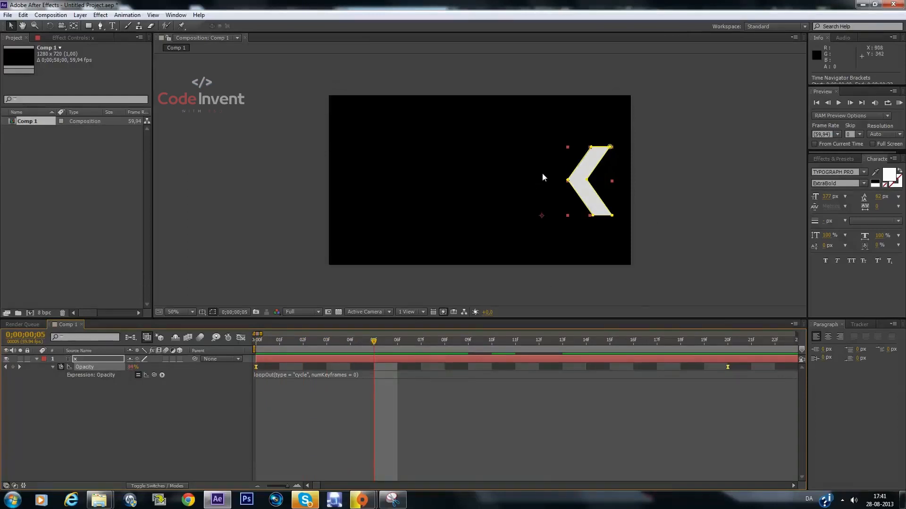
{"action": "left_click", "coordinate": [333, 359]}
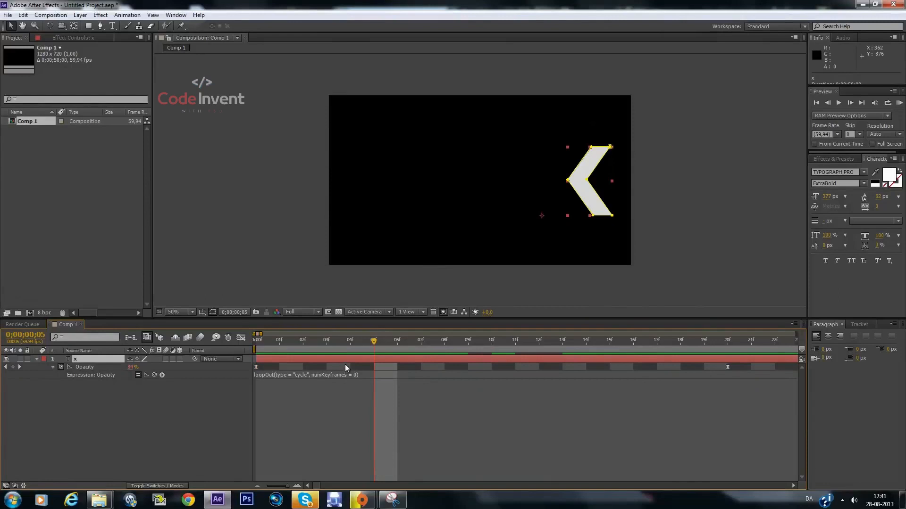
{"action": "key", "text": "ctrl+v"}
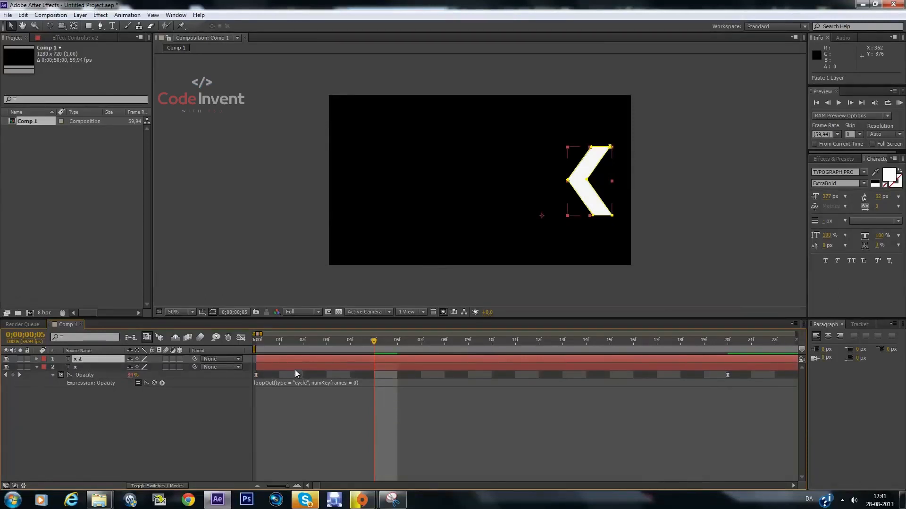
{"action": "left_click_drag", "start_coordinate": [278, 358], "coordinate": [408, 355]}
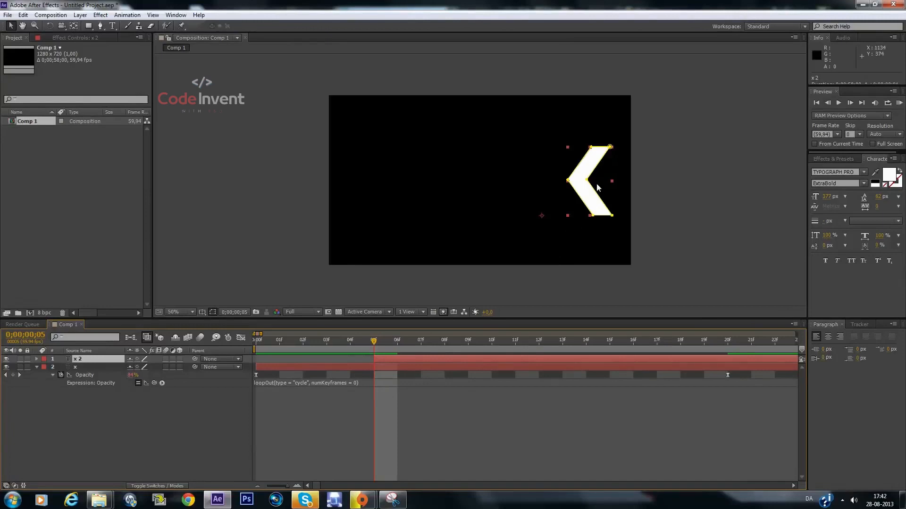
- Move the second arrow about 120 px left of the first, leaving a narrow gap between them
{"action": "key", "text": "shift+Left"}
{"action": "key", "text": "shift+Left"}
{"action": "key", "text": "shift+Left"}
{"action": "key", "text": "shift+Left"}
{"action": "key", "text": "shift+Left"}
{"action": "key", "text": "shift+Left"}
{"action": "key", "text": "shift+Left"}
{"action": "key", "text": "shift+Left"}
{"action": "key", "text": "shift+Left"}
{"action": "key", "text": "shift+Left"}
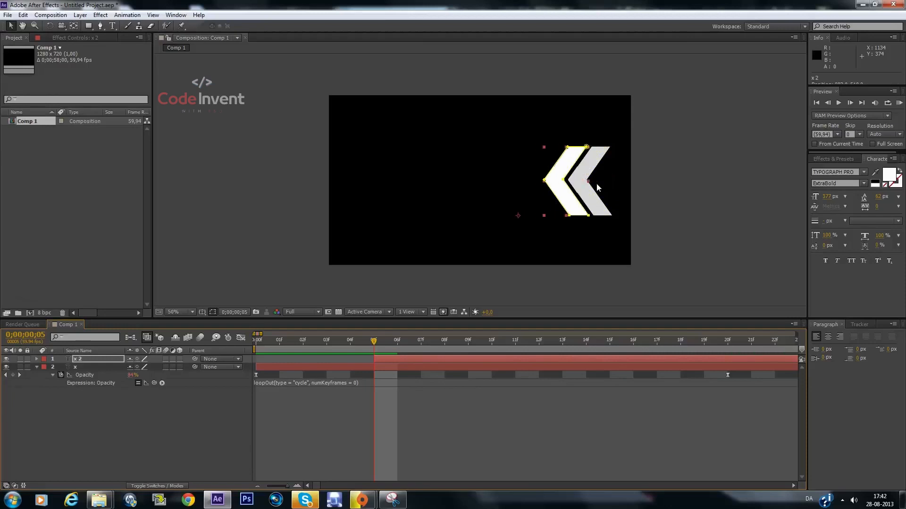
{"action": "key", "text": "shift+Left"}
{"action": "key", "text": "shift+Left"}
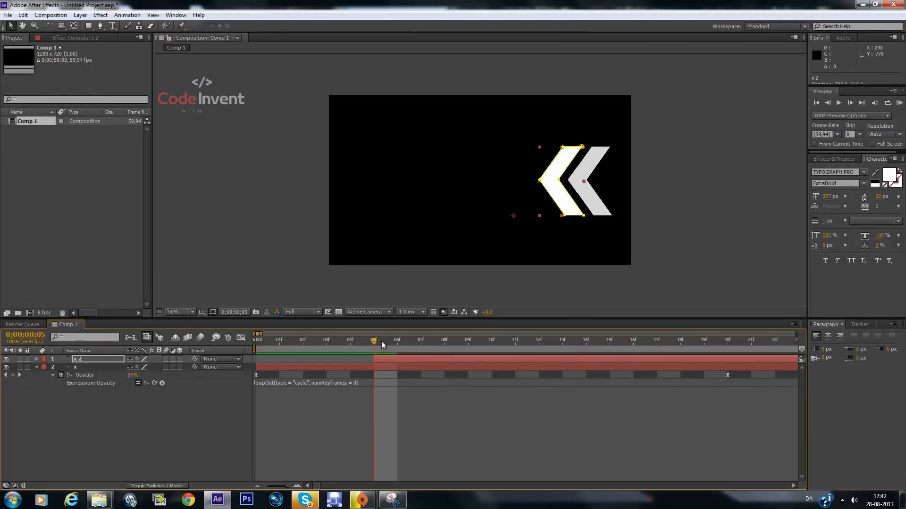
- Duplicate the second arrow layer and shift the copy in time so that it starts at frame 10
{"action": "left_click_drag", "start_coordinate": [382, 344], "coordinate": [492, 342]}
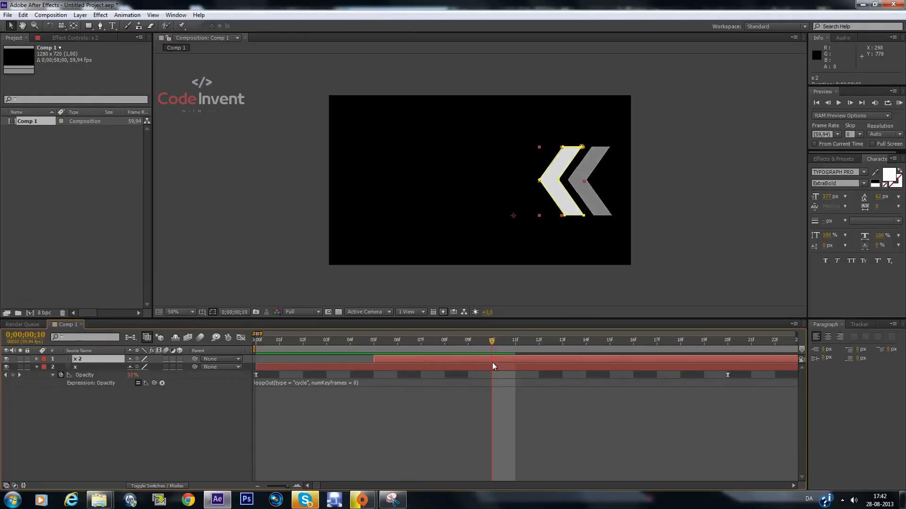
{"action": "key", "text": "ctrl+d"}
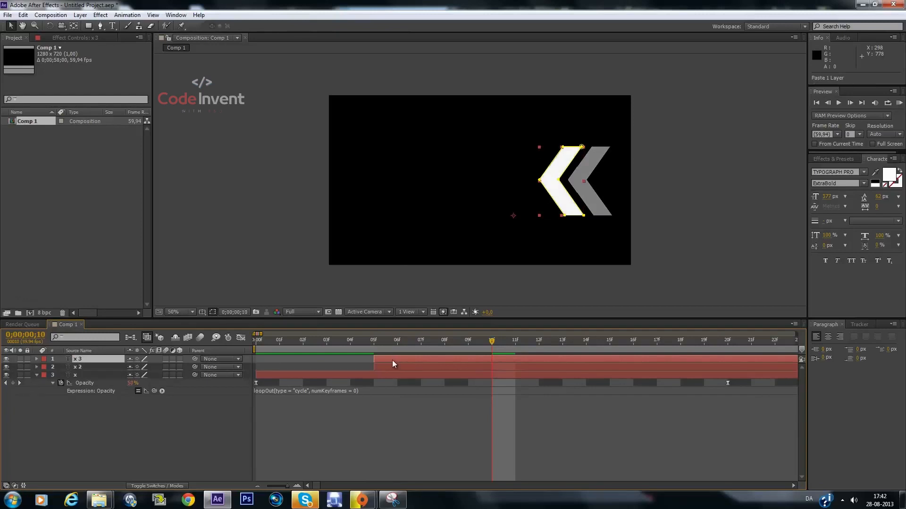
{"action": "key", "text": "ctrl+t"}
{"action": "left_click_drag", "start_coordinate": [455, 359], "coordinate": [544, 352]}
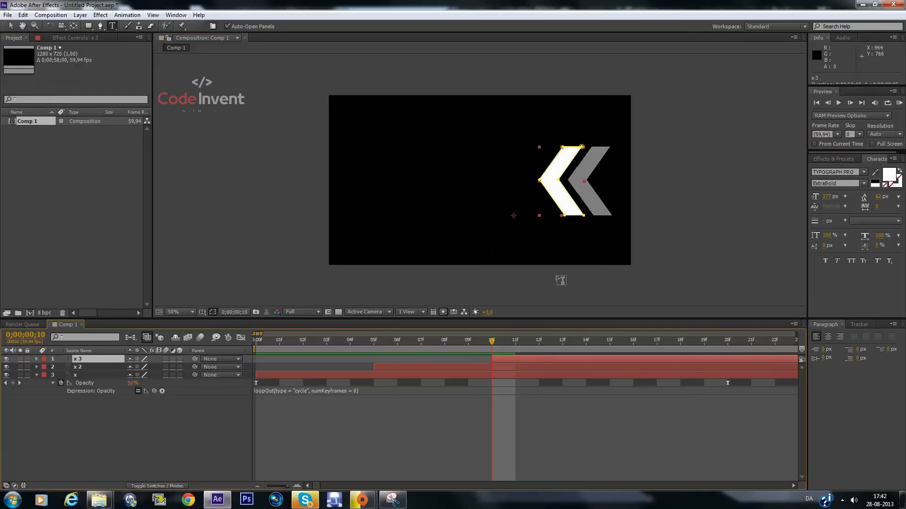
- Move the third arrow about 120 px left of the second, matching the existing gap
{"action": "key", "text": "shift+Left"}
{"action": "key", "text": "shift+Left"}
{"action": "key", "text": "shift+Left"}
{"action": "key", "text": "shift+Left"}
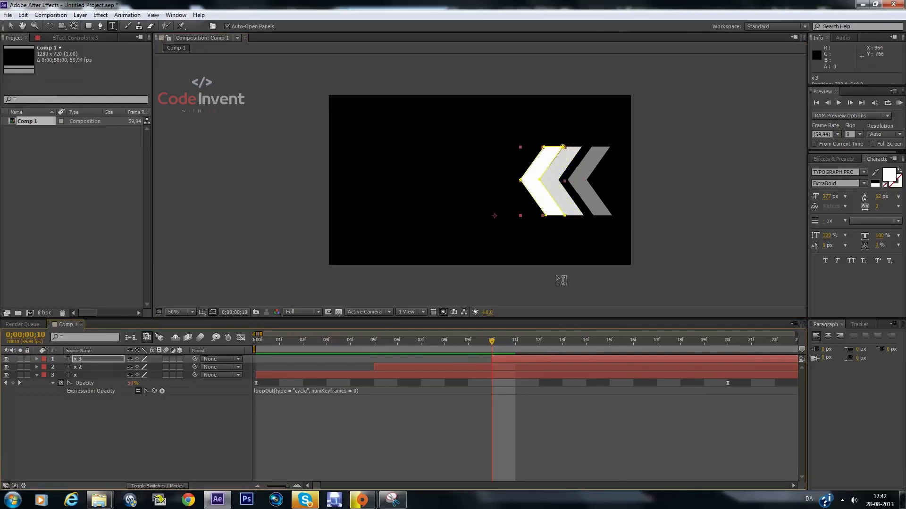
{"action": "key", "text": "shift+Left"}
{"action": "key", "text": "shift+Left"}
{"action": "key", "text": "shift+Right"}
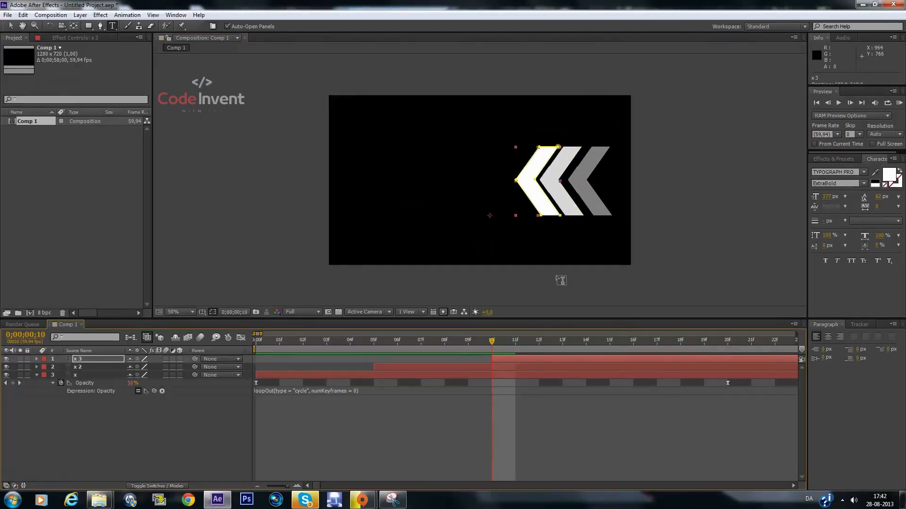
{"action": "key", "text": "shift+Left"}
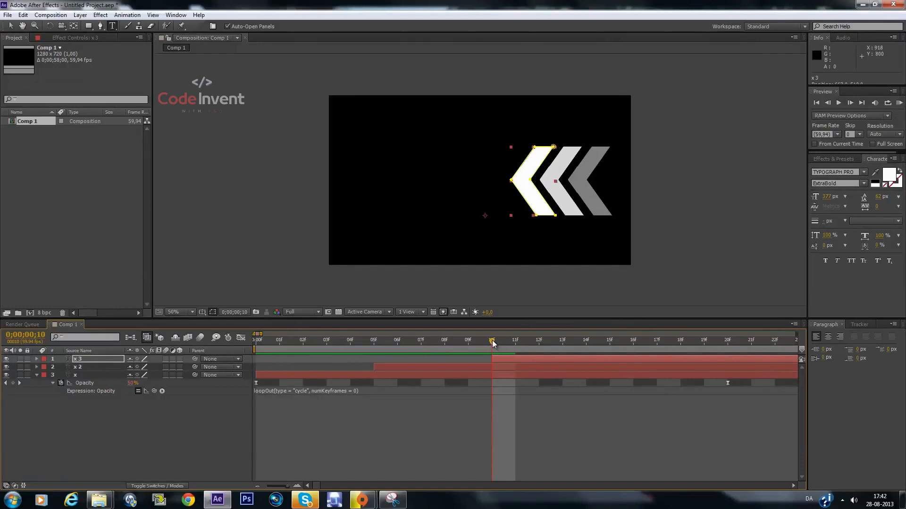
- Duplicate the third arrow layer and shift the copy in time so that it starts at frame 15
{"action": "left_click_drag", "start_coordinate": [491, 340], "coordinate": [610, 347]}
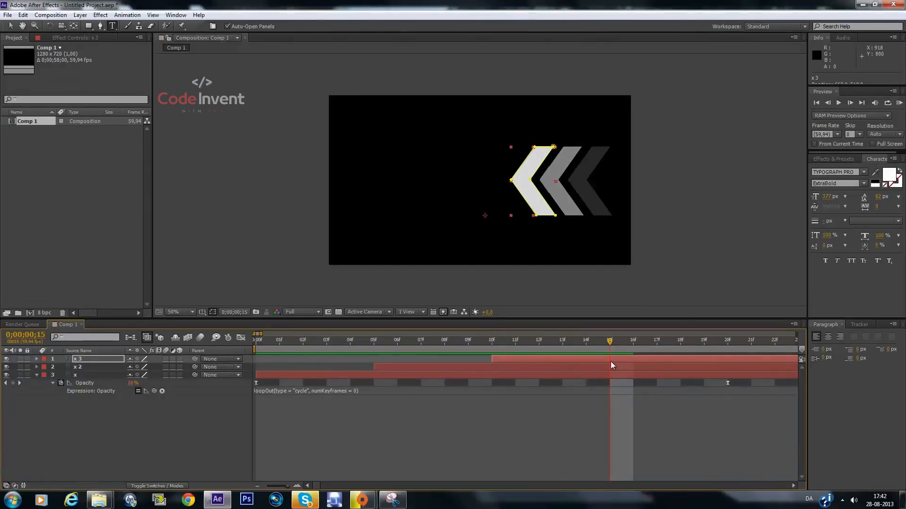
{"action": "key", "text": "ctrl+v"}
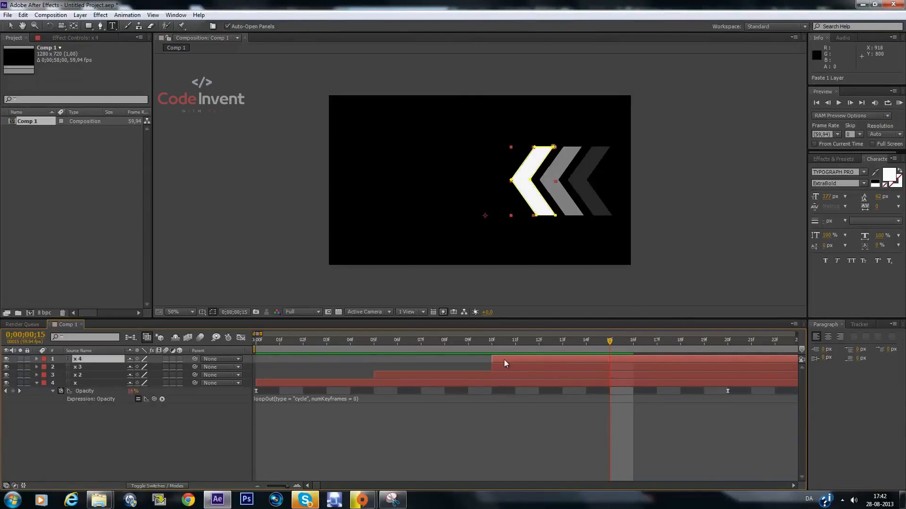
{"action": "left_click_drag", "start_coordinate": [504, 360], "coordinate": [658, 357]}
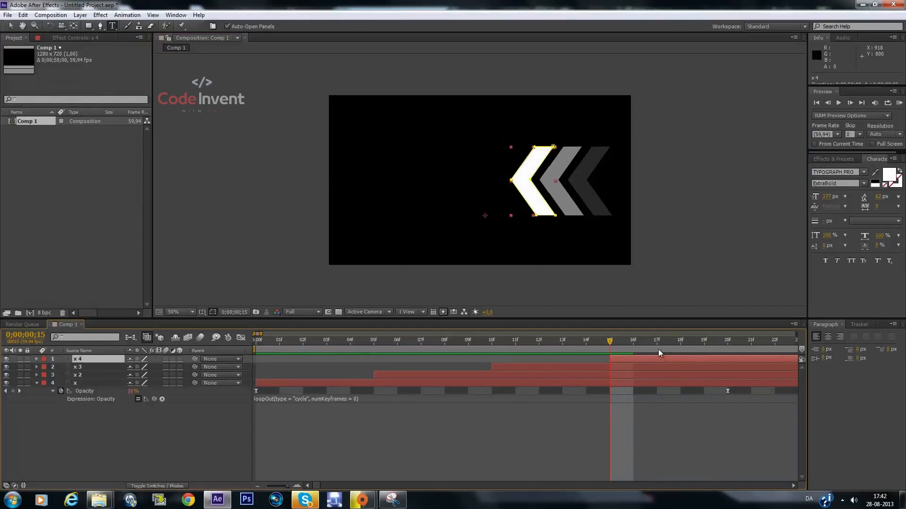
- Move the fourth arrow about 120 px left of the third, matching the gaps, and preview the arrow sequence
{"action": "key", "text": "shift+Left"}
{"action": "key", "text": "shift+Left"}
{"action": "key", "text": "shift+Left"}
{"action": "key", "text": "shift+Left"}
{"action": "key", "text": "shift+Left"}
{"action": "key", "text": "shift+Left"}
{"action": "key", "text": "shift+Left"}
{"action": "key", "text": "shift+Left"}
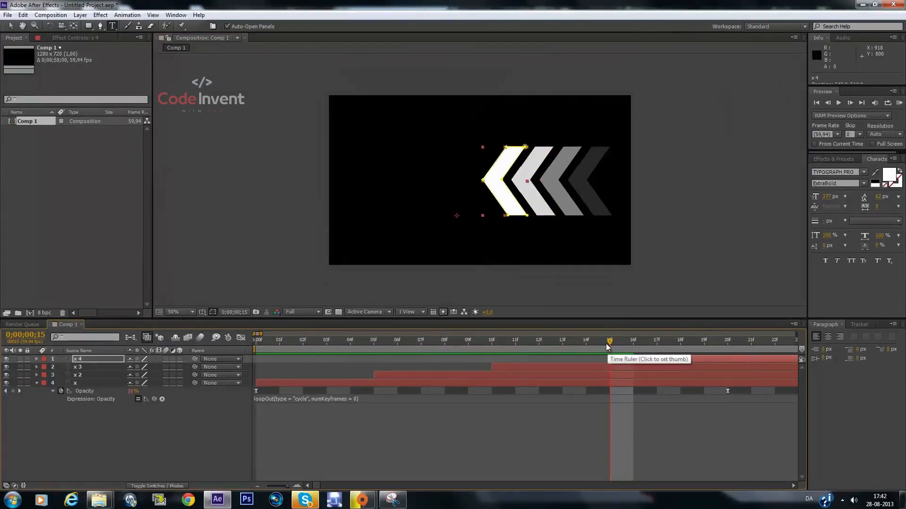
{"action": "left_click_drag", "start_coordinate": [610, 342], "coordinate": [800, 324]}
{"action": "key", "text": "space"}
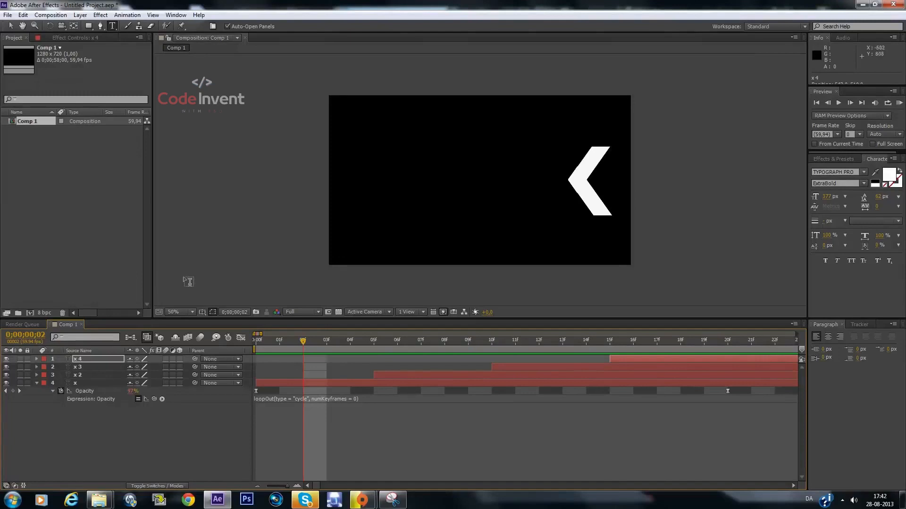
- Create a new 1280 x 720 composition with the proposed settings, nest Comp 1 in it, and move the current time to 0;00;02;32
{"action": "left_click", "coordinate": [50, 15]}
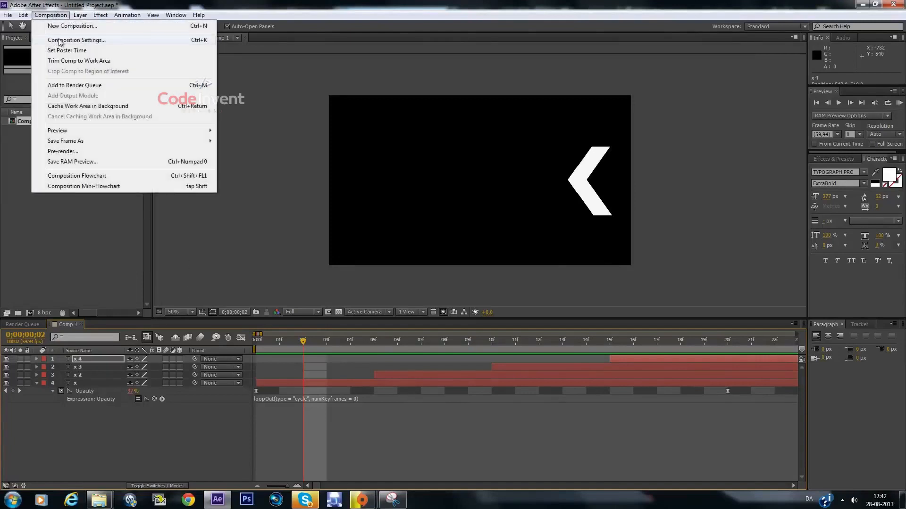
{"action": "left_click", "coordinate": [63, 30]}
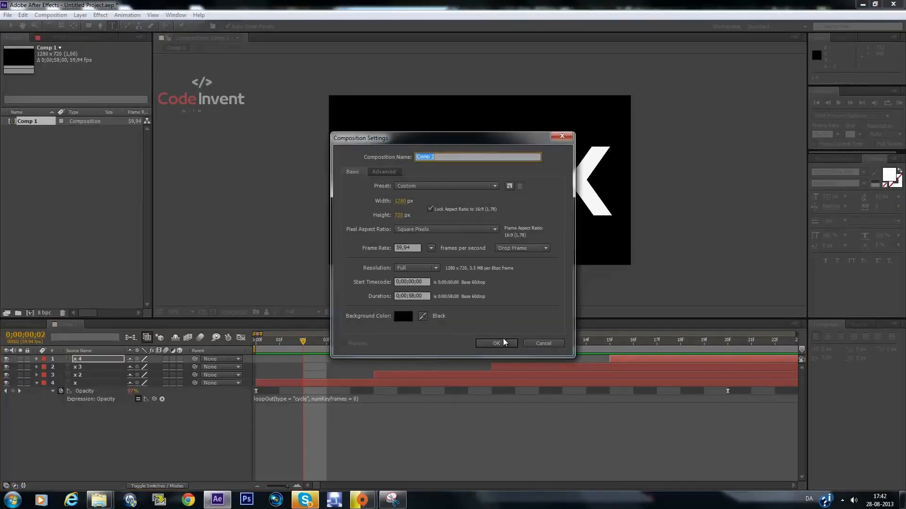
{"action": "left_click", "coordinate": [502, 340]}
{"action": "left_click", "coordinate": [30, 121]}
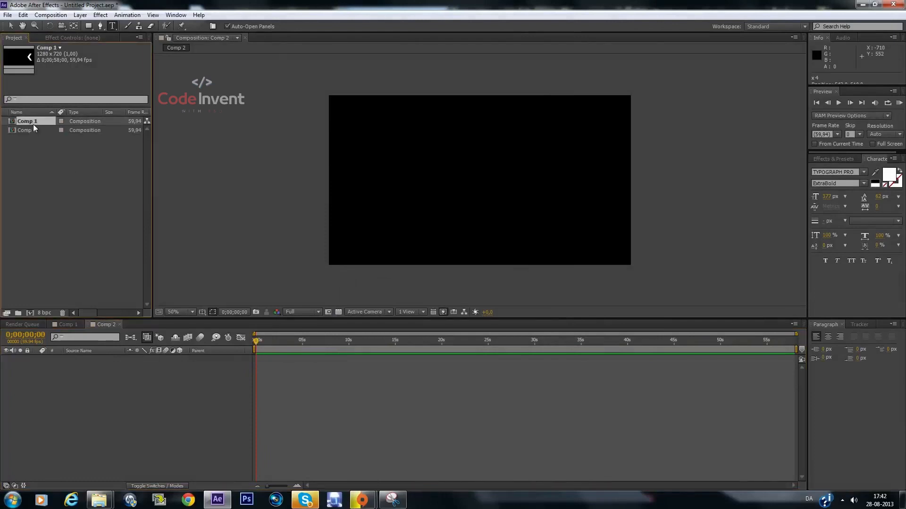
{"action": "left_click_drag", "start_coordinate": [30, 121], "coordinate": [103, 412]}
{"action": "left_click_drag", "start_coordinate": [259, 342], "coordinate": [278, 346]}
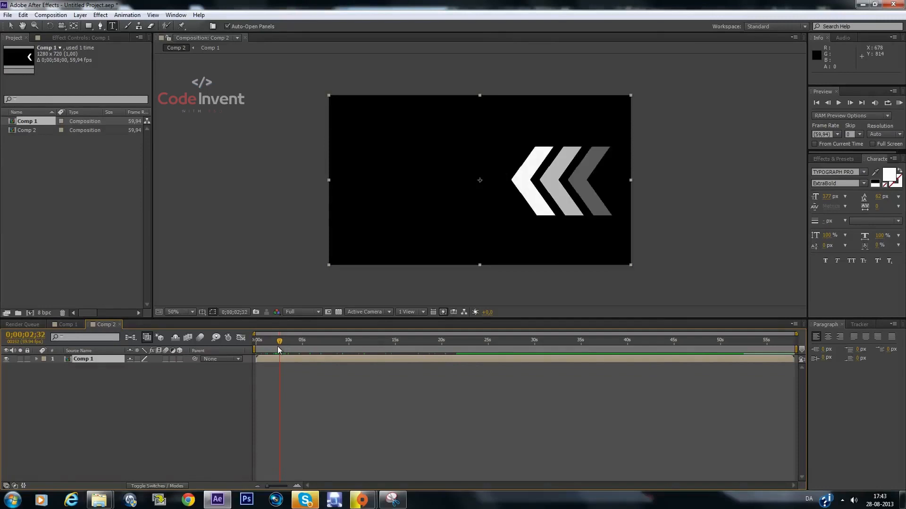
- Find the Fill effect and apply it to the nested Comp 1 layer
{"action": "left_click", "coordinate": [844, 161]}
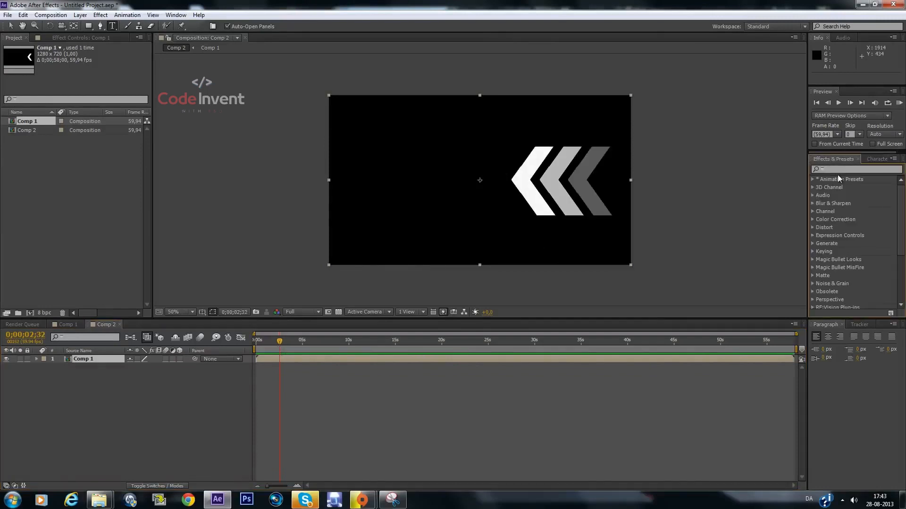
{"action": "left_click", "coordinate": [841, 170]}
{"action": "type", "text": "fill"}
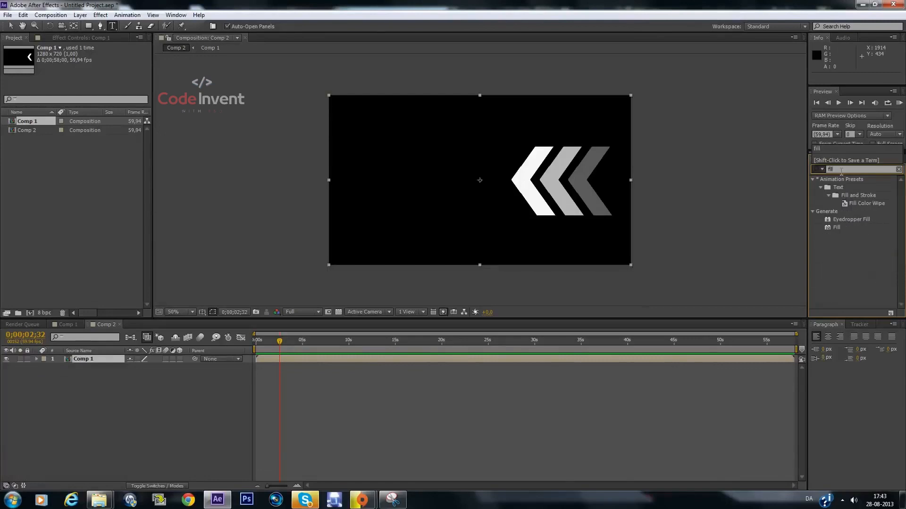
{"action": "left_click_drag", "start_coordinate": [837, 228], "coordinate": [729, 357]}
- Set the Fill effect's color to pale yellow, hex F9F45F
{"action": "left_click", "coordinate": [90, 81]}
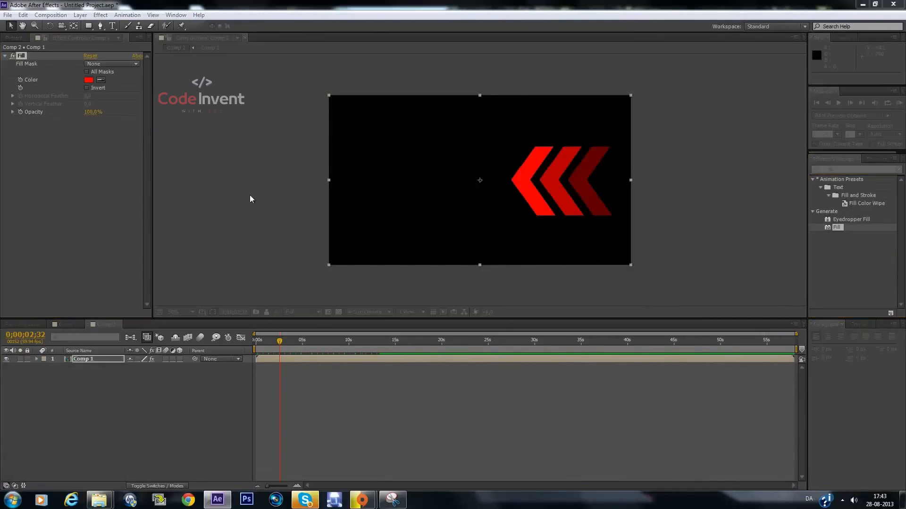
{"action": "left_click_drag", "start_coordinate": [399, 373], "coordinate": [399, 379]}
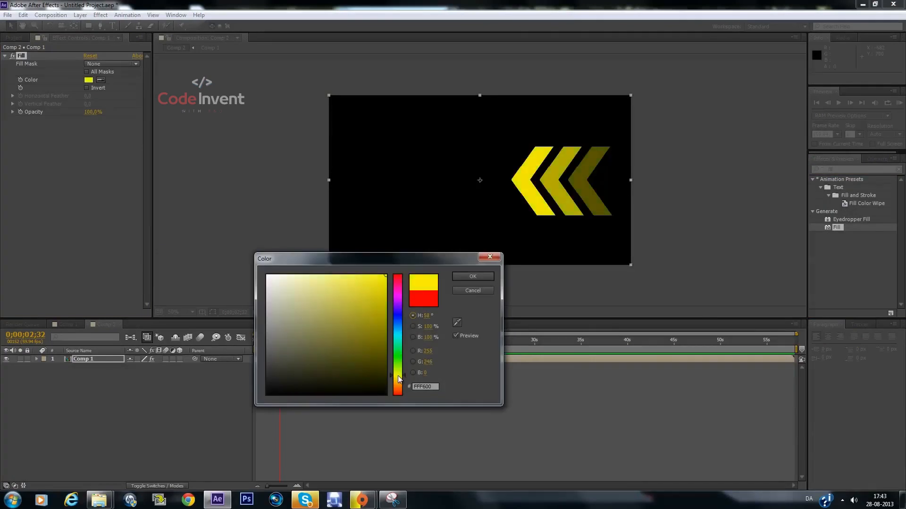
{"action": "left_click", "coordinate": [341, 280]}
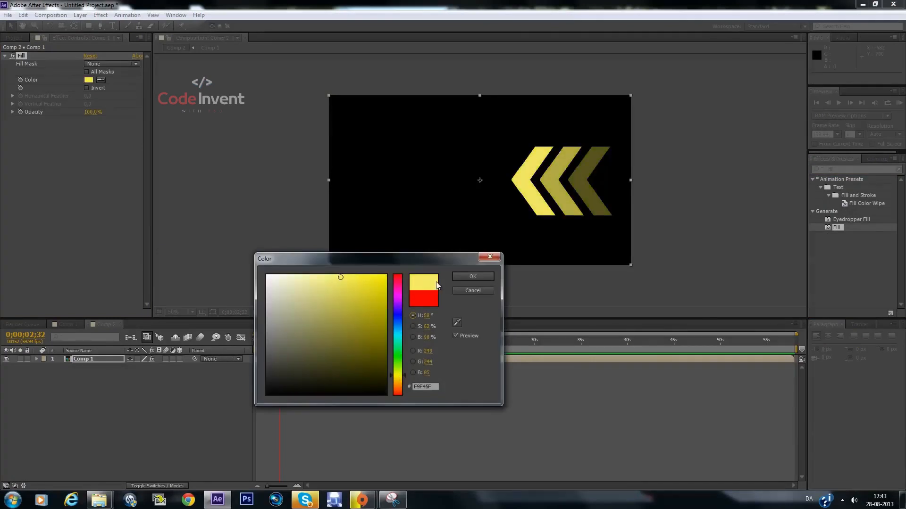
{"action": "left_click", "coordinate": [467, 276]}
- Search the effects for glow and apply the Stylize Glow effect to the nested Comp 1 layer
{"action": "left_click", "coordinate": [899, 170]}
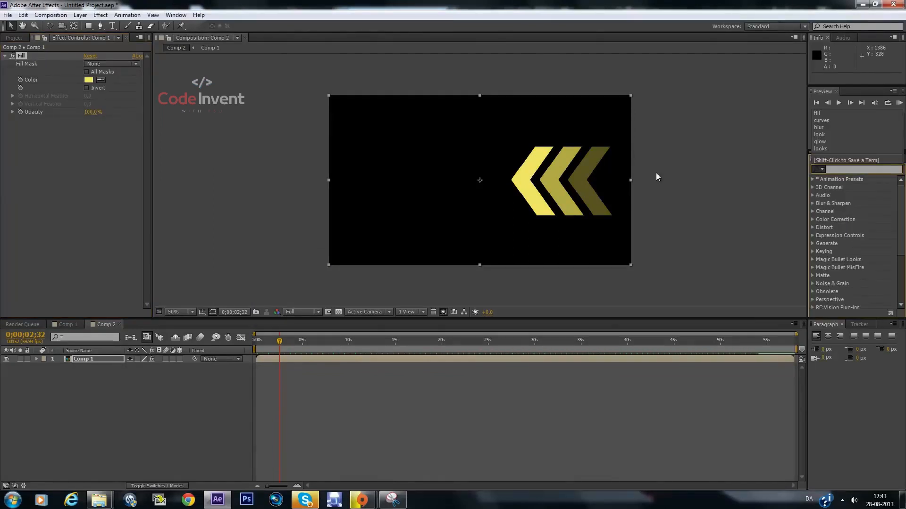
{"action": "type", "text": "glow"}
{"action": "scroll", "coordinate": [890, 225], "scroll_direction": "down", "scroll_amount": 6}
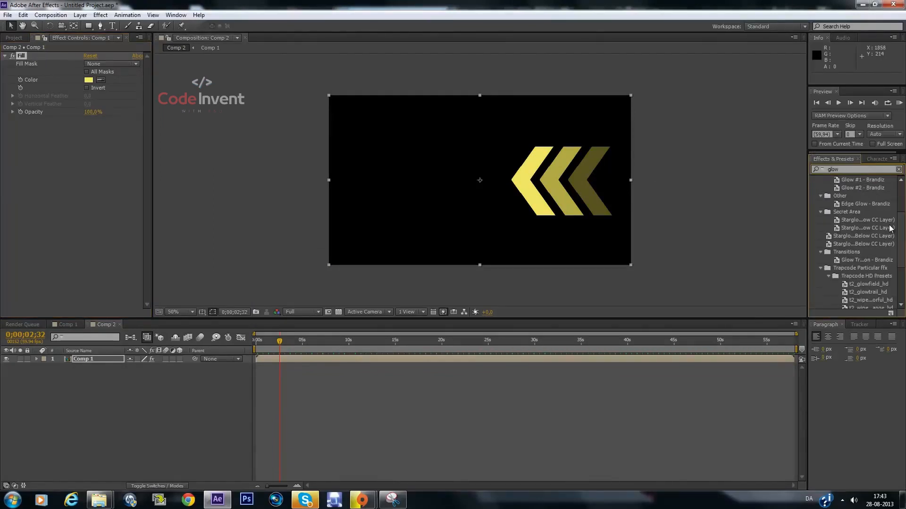
{"action": "left_click", "coordinate": [840, 289]}
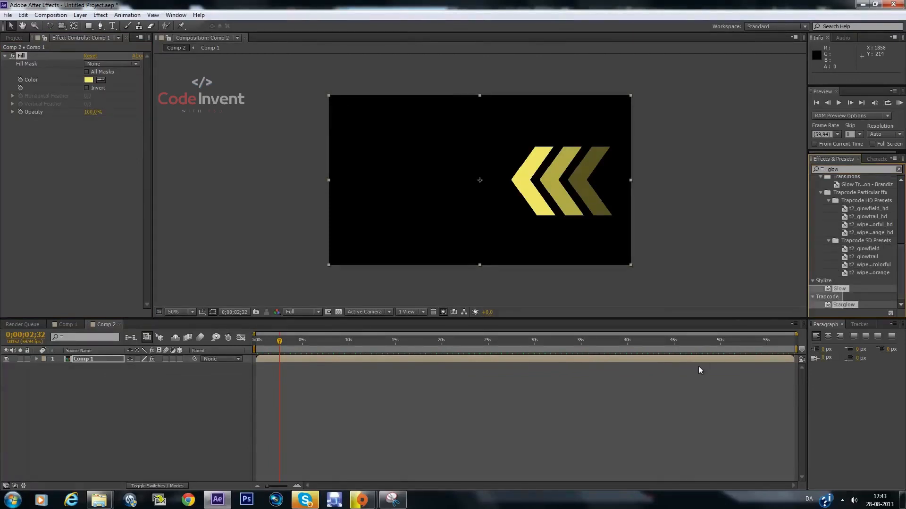
{"action": "left_click", "coordinate": [861, 289]}
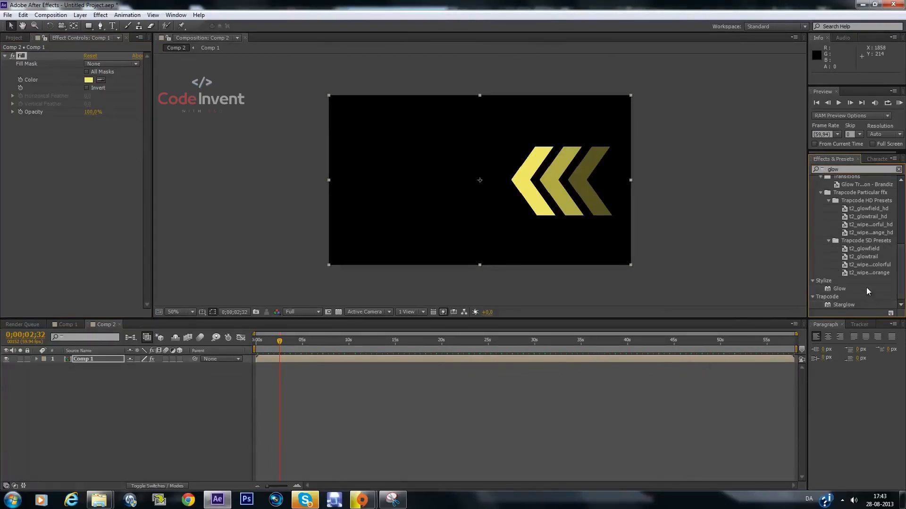
{"action": "left_click_drag", "start_coordinate": [864, 287], "coordinate": [702, 358]}
{"action": "left_click", "coordinate": [871, 289]}
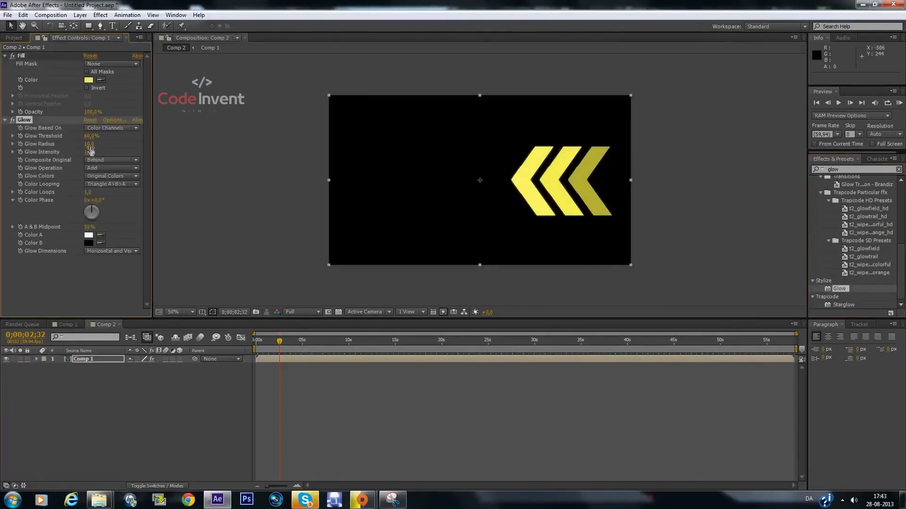
- Set the Glow Radius to 61 and preview the glowing arrows up to 0;00;08;29
{"action": "left_click_drag", "start_coordinate": [89, 150], "coordinate": [115, 146]}
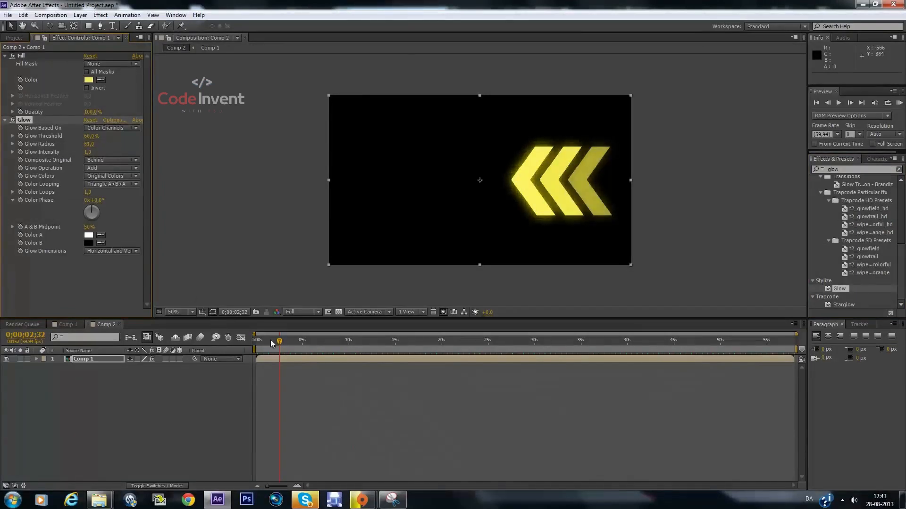
{"action": "left_click_drag", "start_coordinate": [279, 345], "coordinate": [336, 345]}
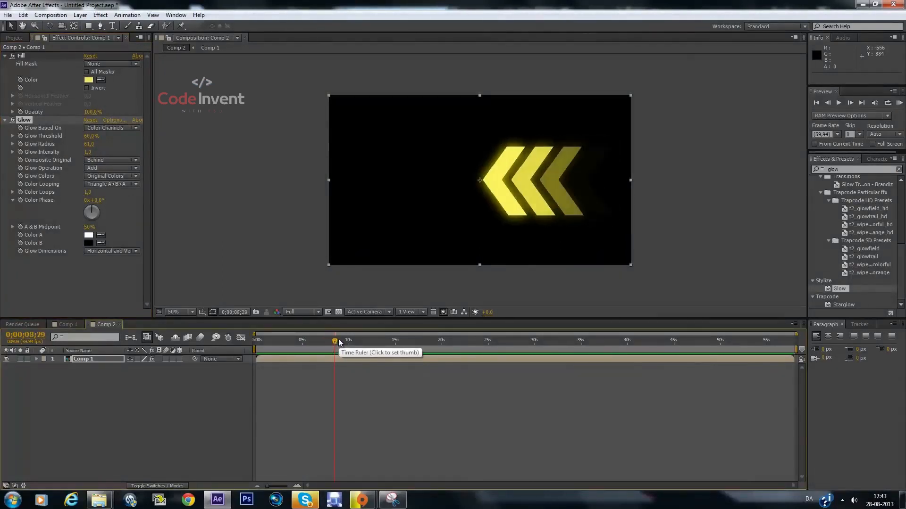